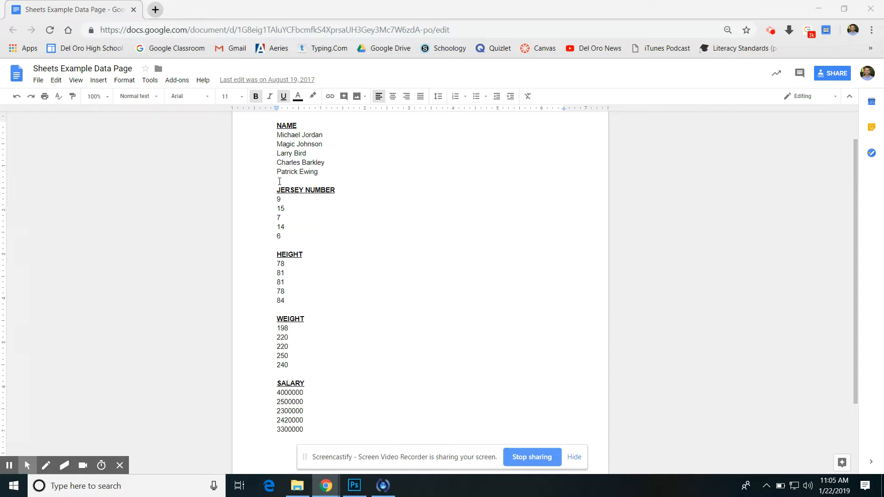
scroll(314, 194, up, 2)
scroll(313, 194, down, 3)
scroll(313, 194, up, 3)
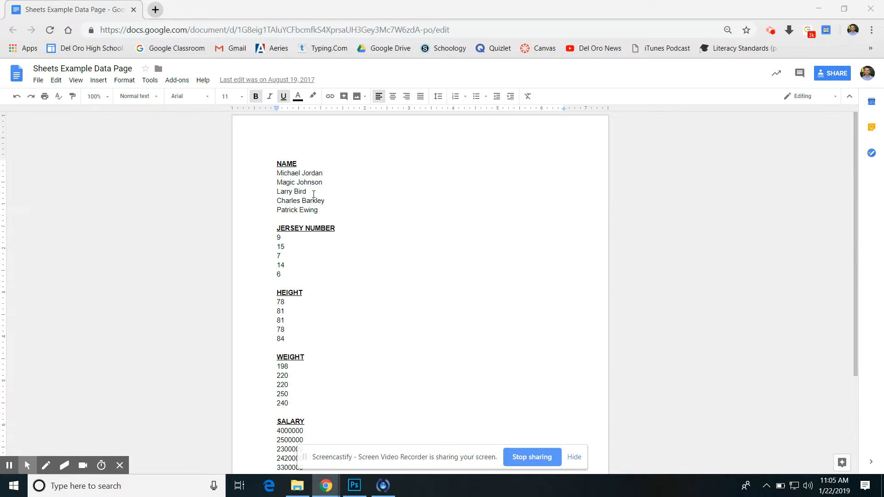
scroll(313, 194, down, 1)
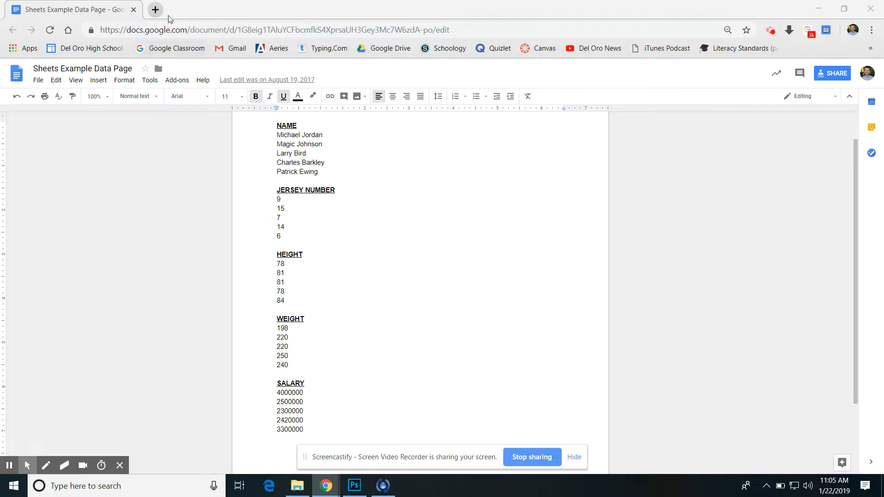
Open sheets.google.com in a new browser tab and create a blank spreadsheet
click(155, 9)
text(sheets.google.com)
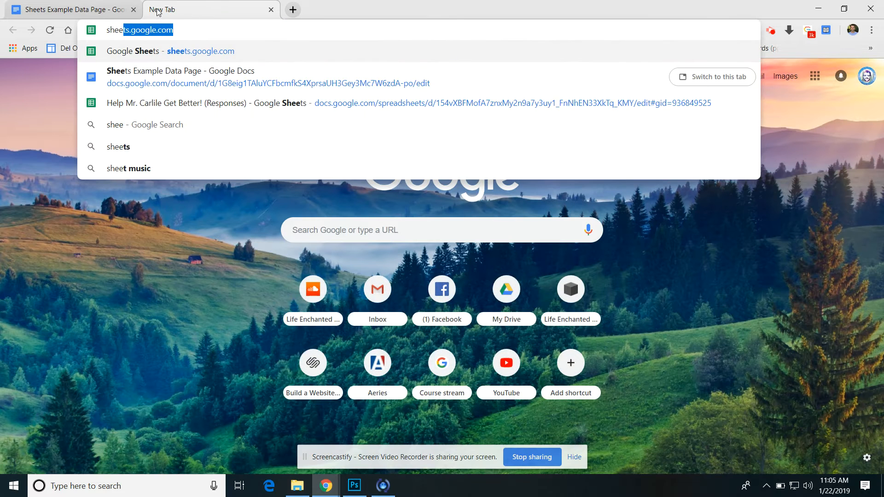
key(Return)
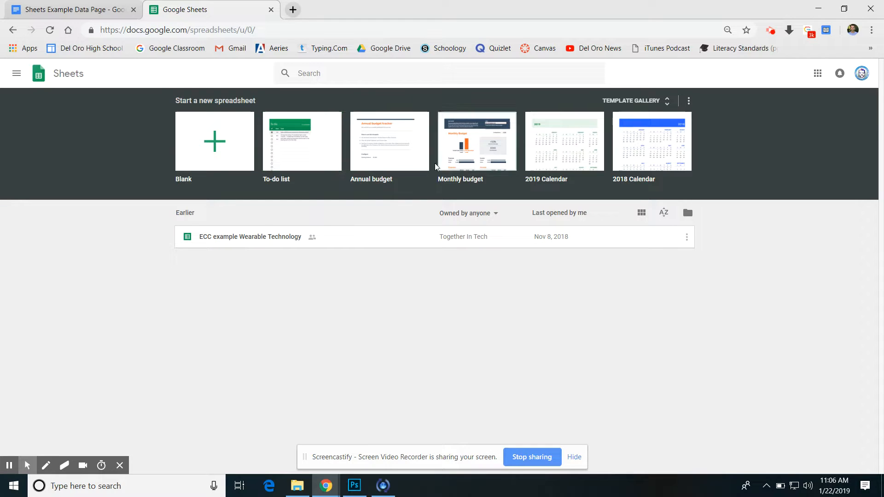
click(337, 151)
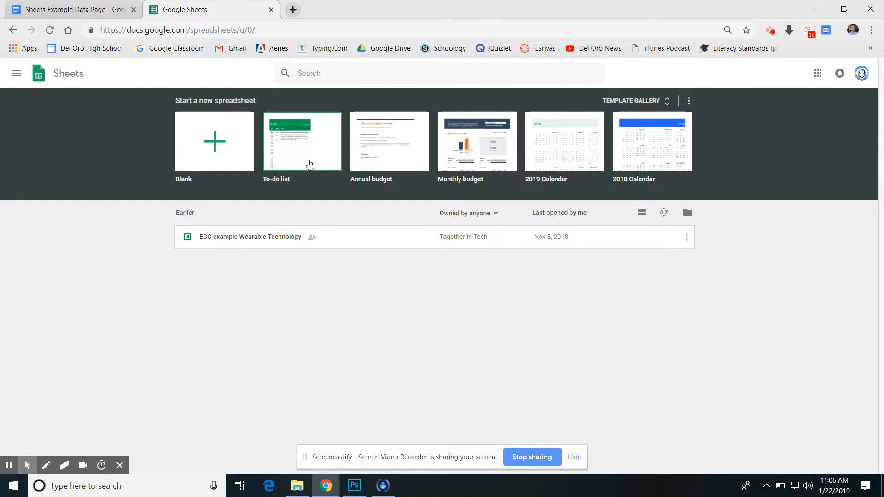
click(226, 162)
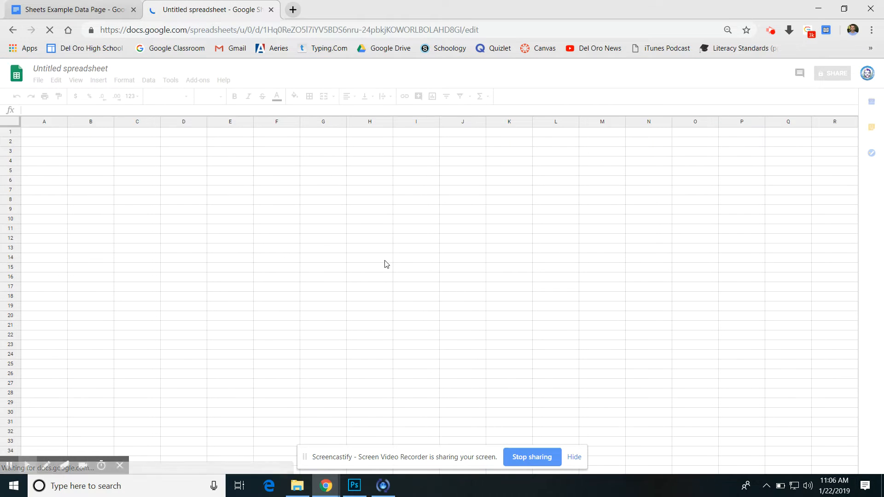
Review the name, jersey number, height, weight and salary lists in the Sheets Example Data Page document
click(78, 15)
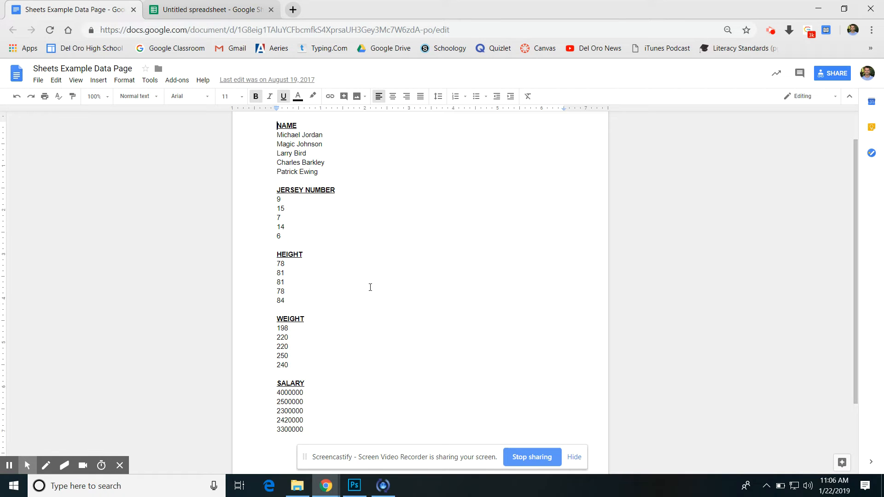
scroll(369, 284, down, 1)
scroll(369, 284, up, 1)
scroll(350, 219, down, 1)
scroll(349, 218, up, 2)
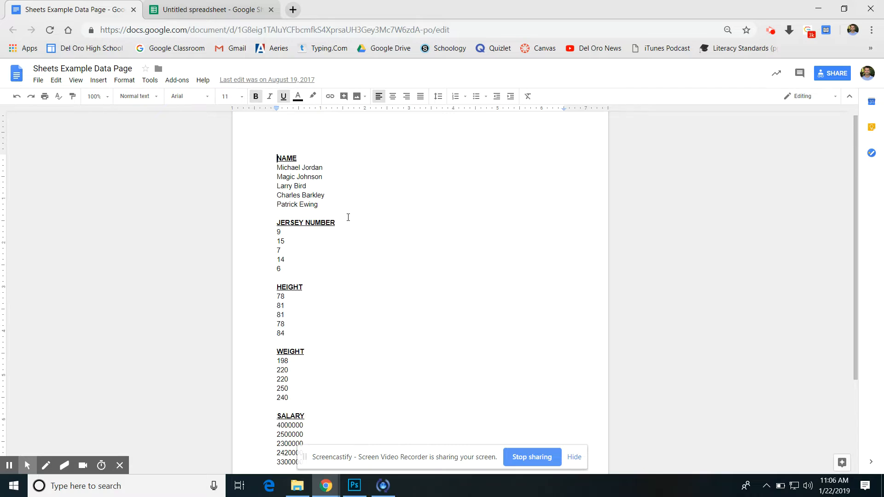
scroll(345, 212, down, 1)
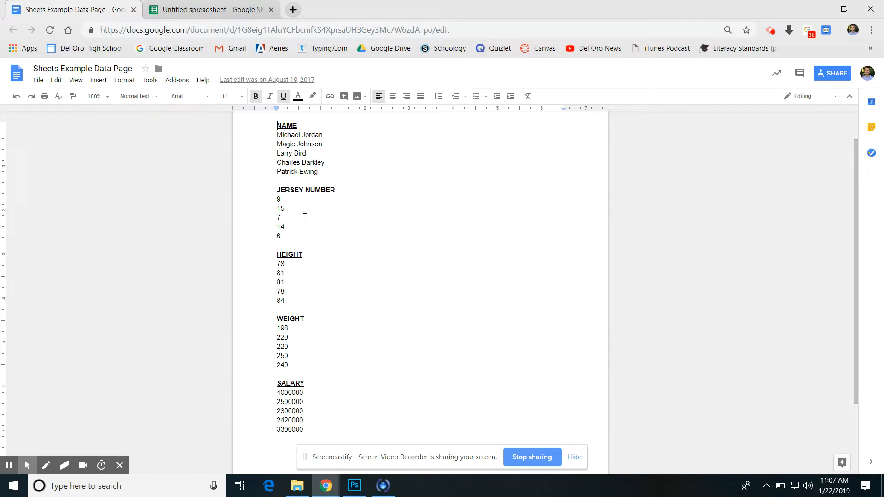
click(198, 12)
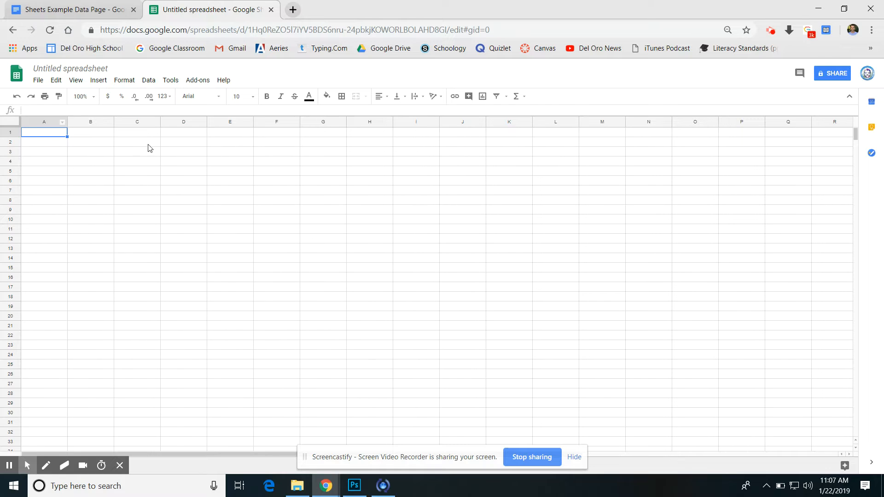
click(76, 5)
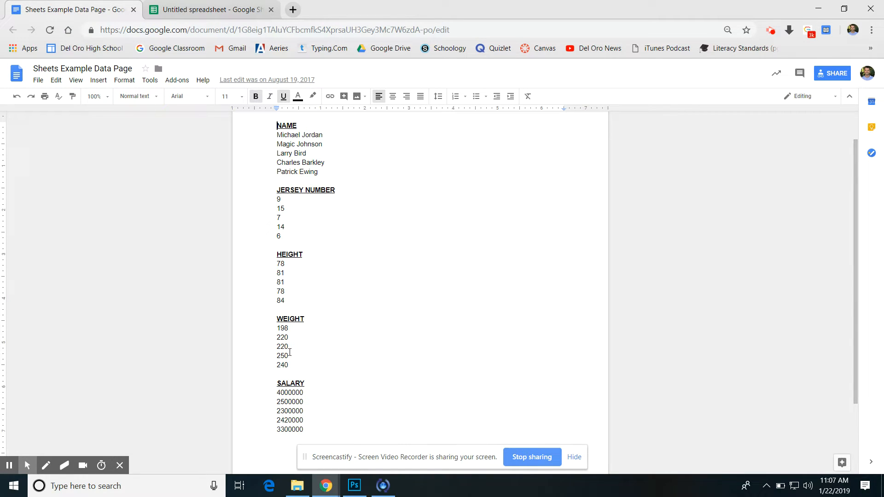
In the blank spreadsheet, enter the headers Name in A1, Jersey Number in B1 and Height in C1
click(212, 10)
double_click(43, 134)
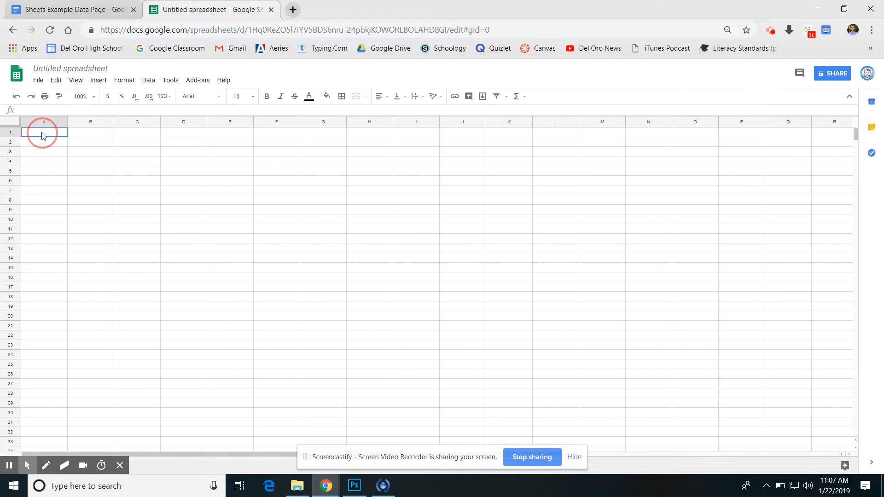
text(Name)
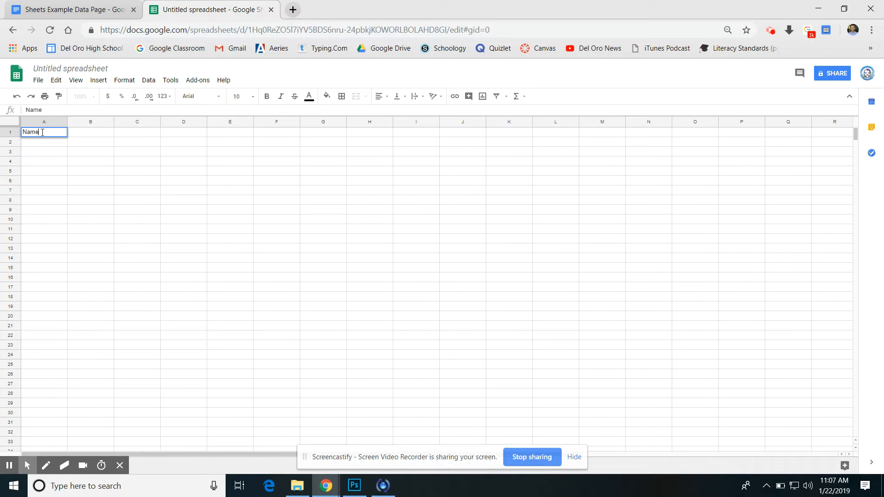
double_click(78, 133)
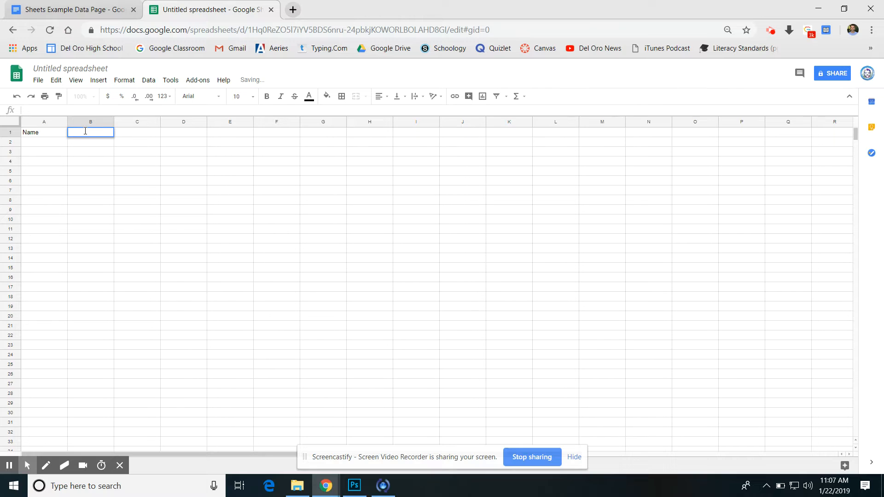
text(Jers)
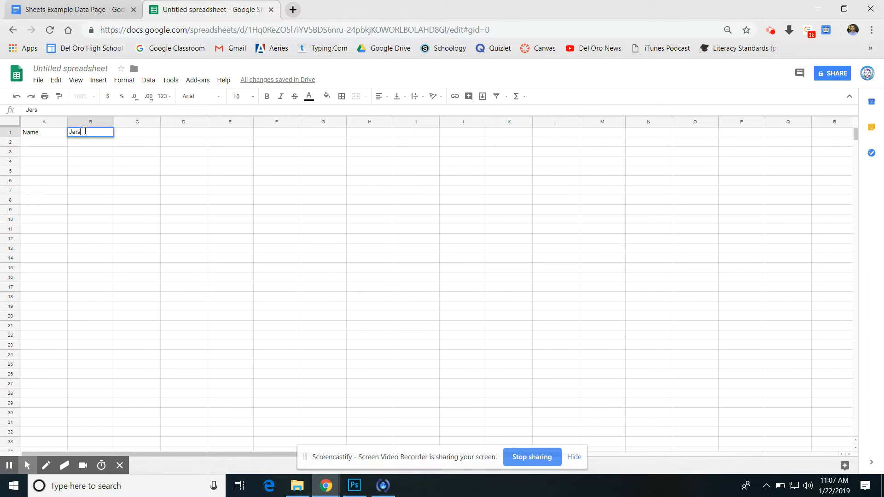
text(ey Number)
double_click(130, 133)
text(H)
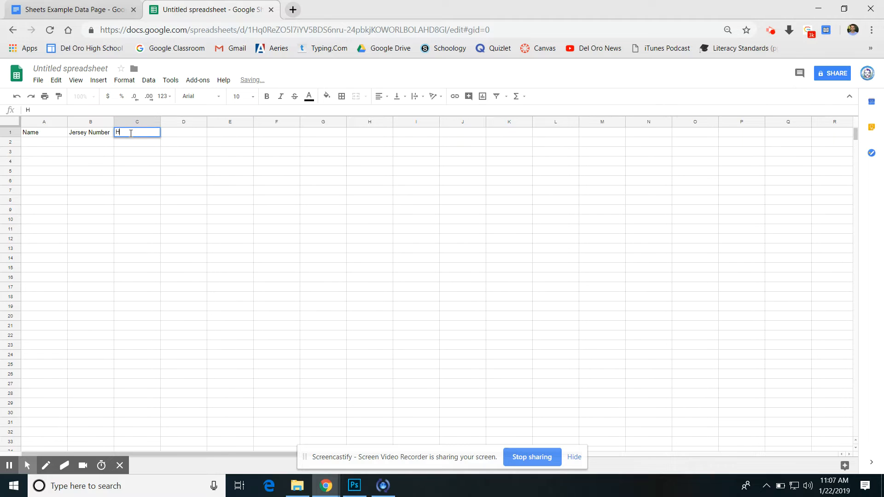
text(eight)
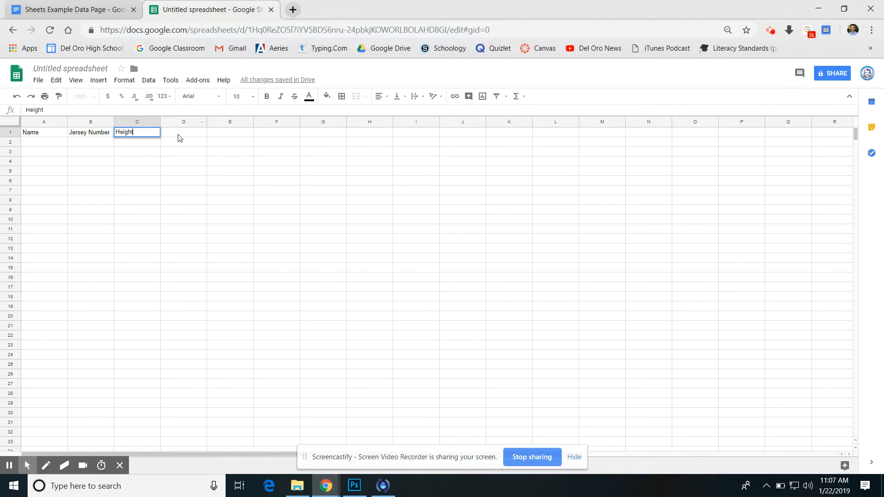
Enter the headers Weight in D1 and Salary in E1
double_click(179, 134)
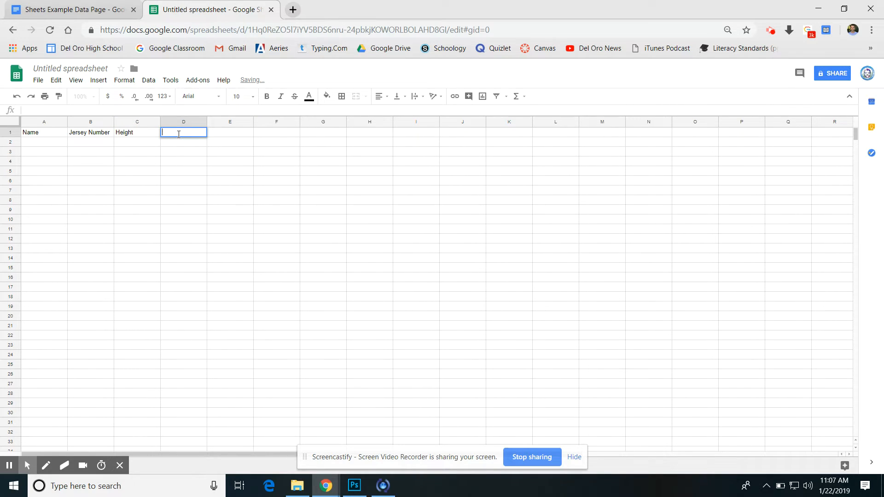
text(Wei)
key(BackSpace)
key(BackSpace)
text(ght)
double_click(224, 132)
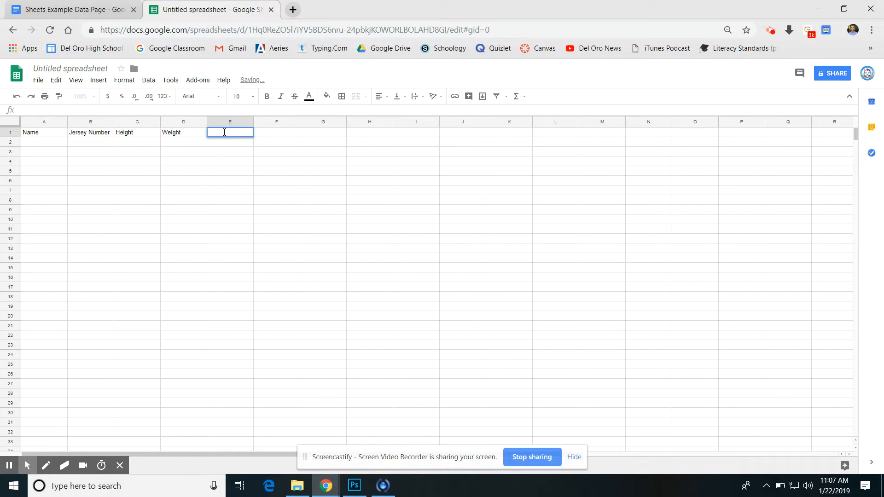
text(Salary)
click(233, 152)
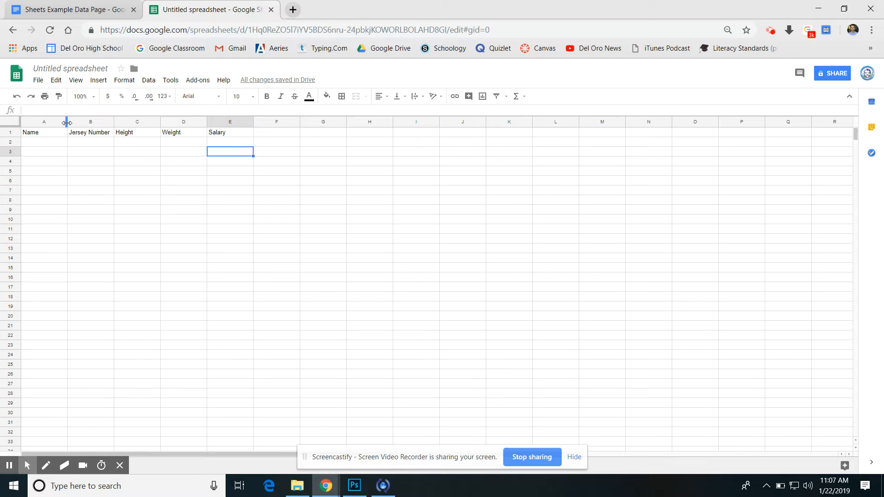
Widen columns A and B slightly to give their contents more room
drag(67, 122, 132, 123)
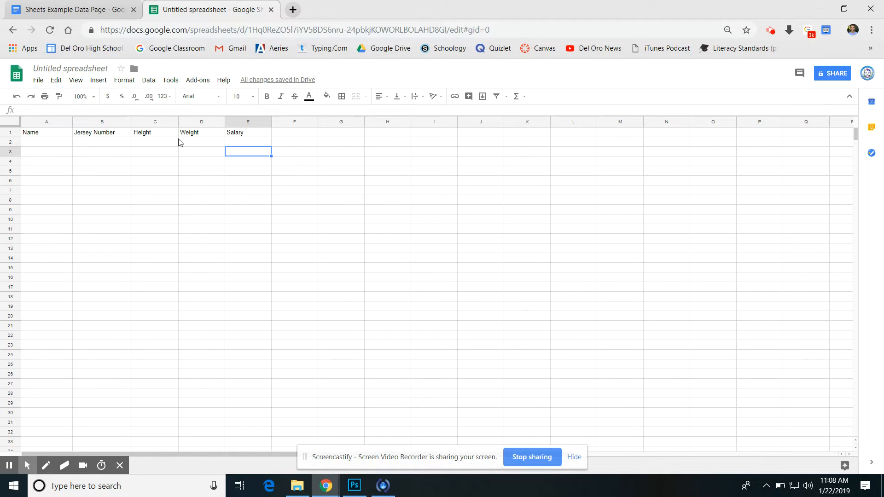
Make the header cells A1 to E1 bold and center them horizontally
click(37, 133)
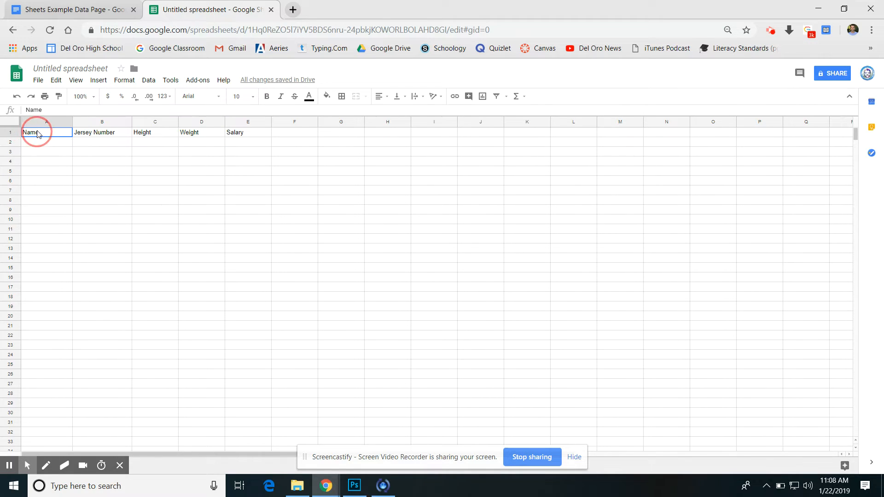
drag(37, 132, 239, 125)
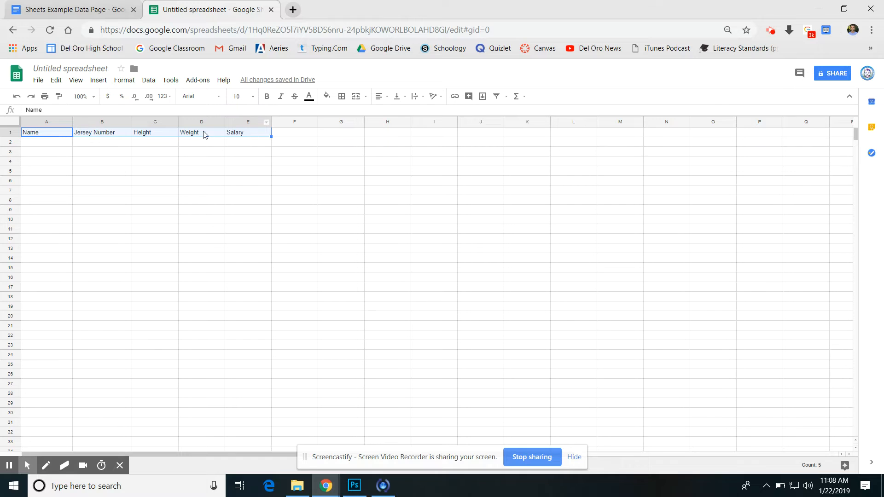
click(266, 98)
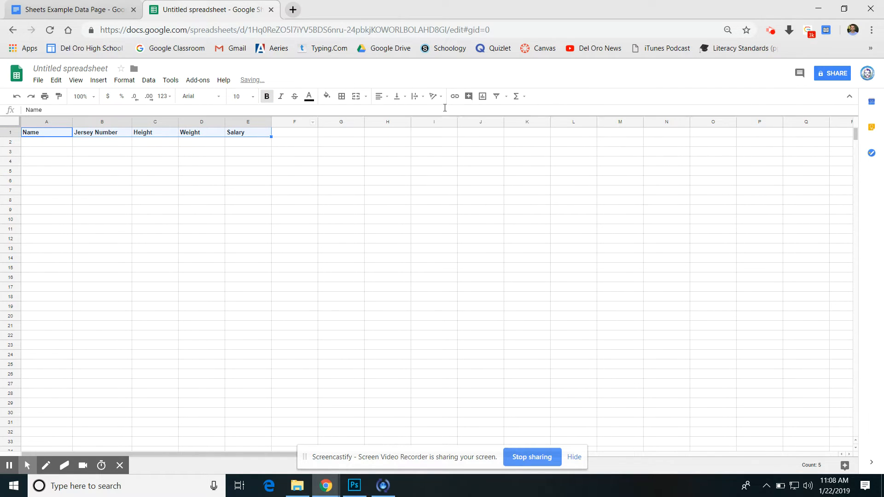
click(382, 96)
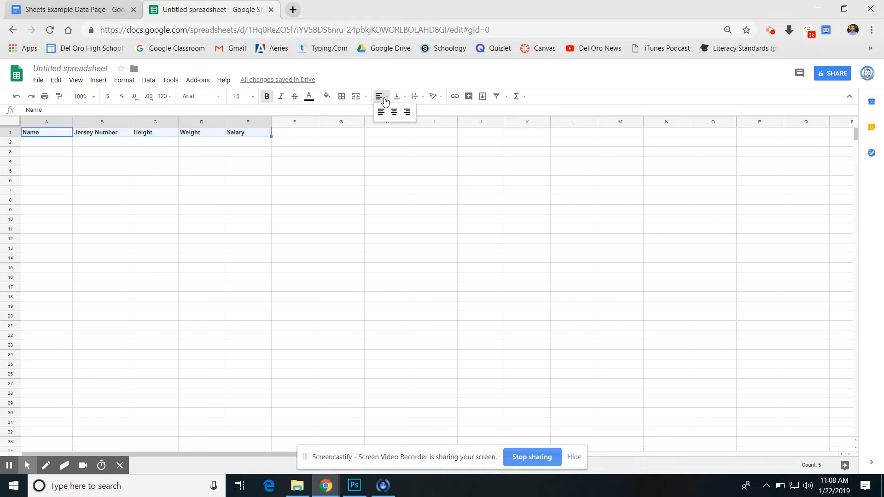
click(395, 112)
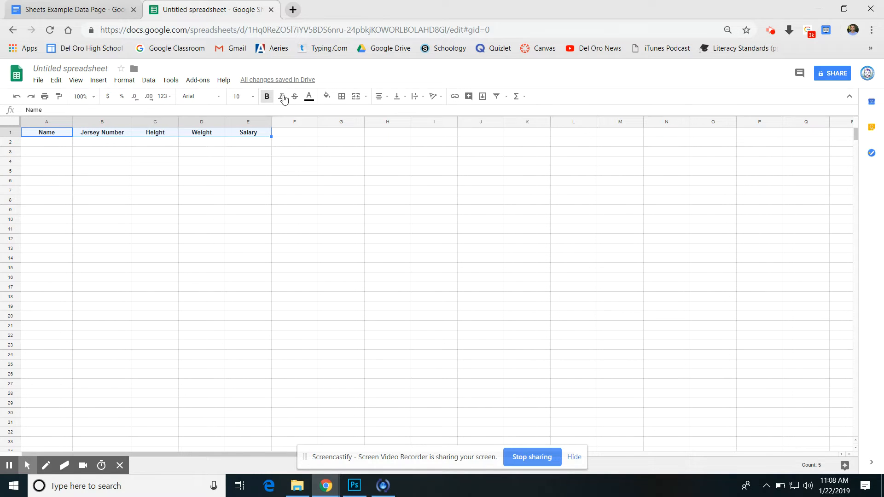
Fill the header cells A1 to E1 with a gray background color
click(328, 100)
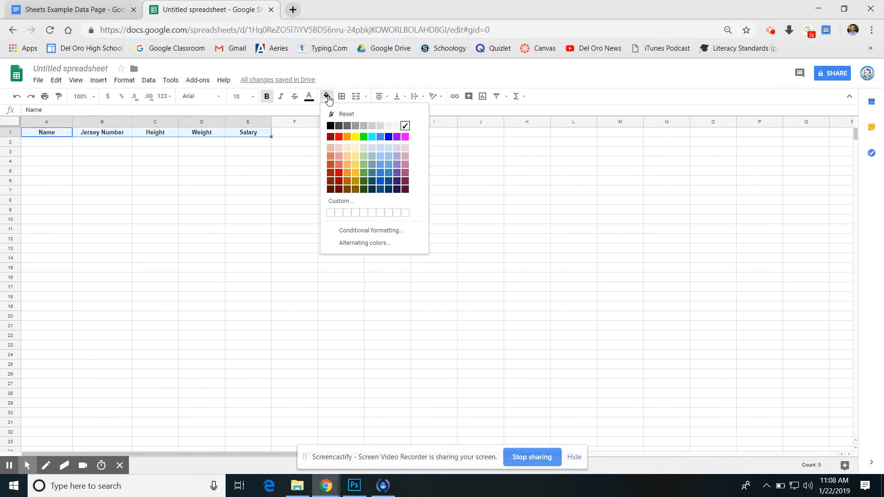
click(363, 127)
click(340, 174)
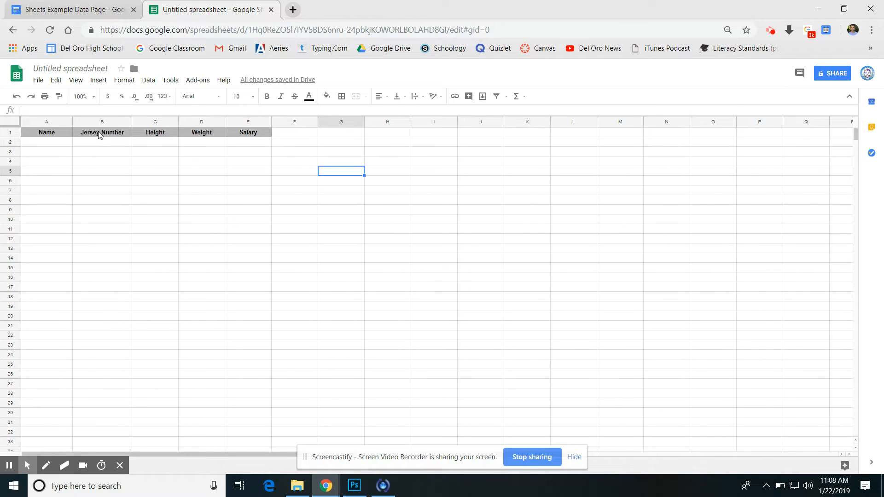
Copy the five player names listed under NAME in the Sheets Example Data Page document
click(89, 9)
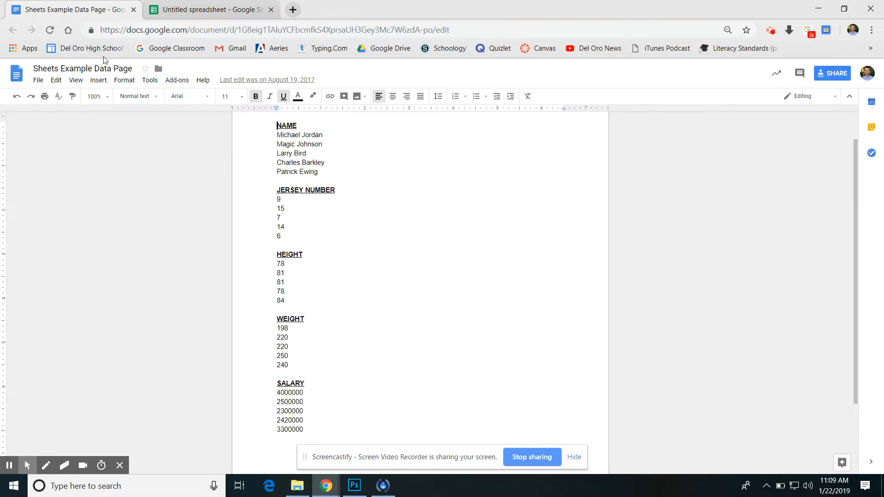
click(276, 139)
drag(276, 135, 322, 173)
key(ctrl+c)
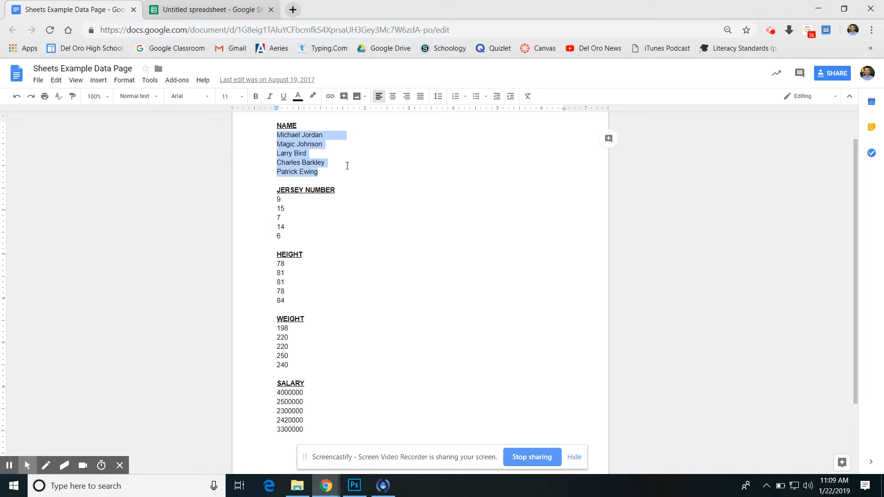
Try pasting the copied names into the spreadsheet's Name column from A2, and undo the paste
click(217, 9)
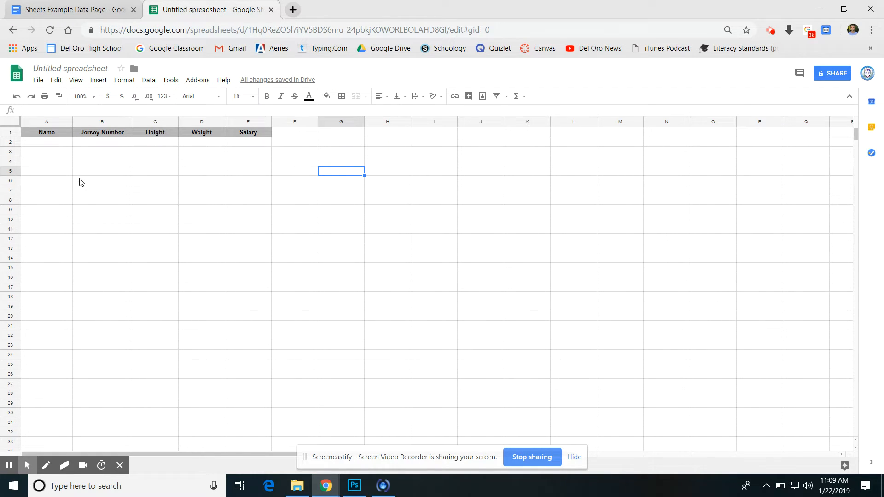
click(31, 143)
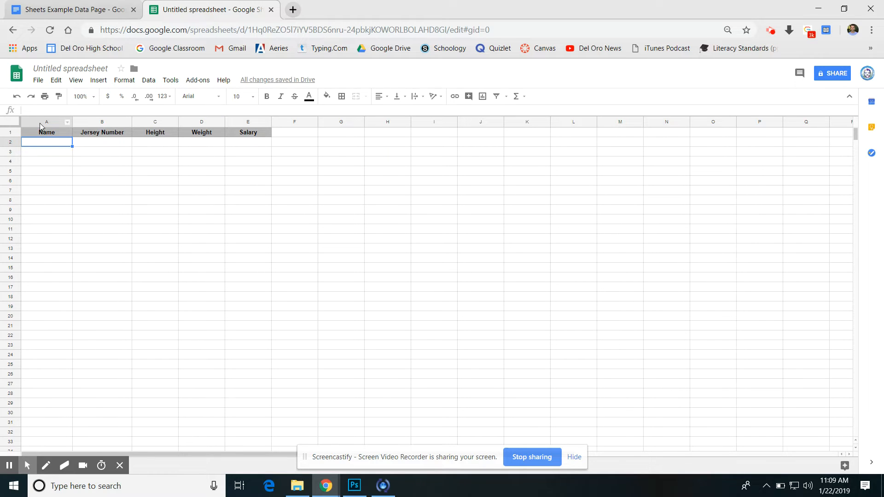
key(ctrl+v)
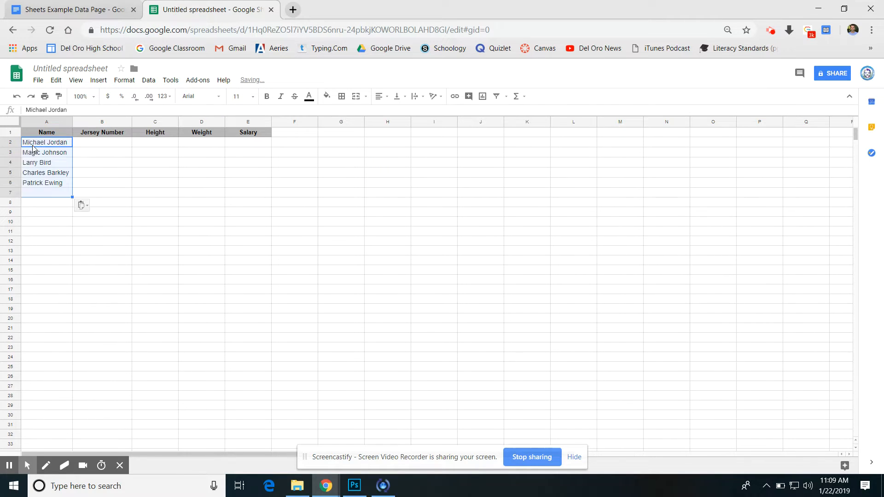
click(53, 215)
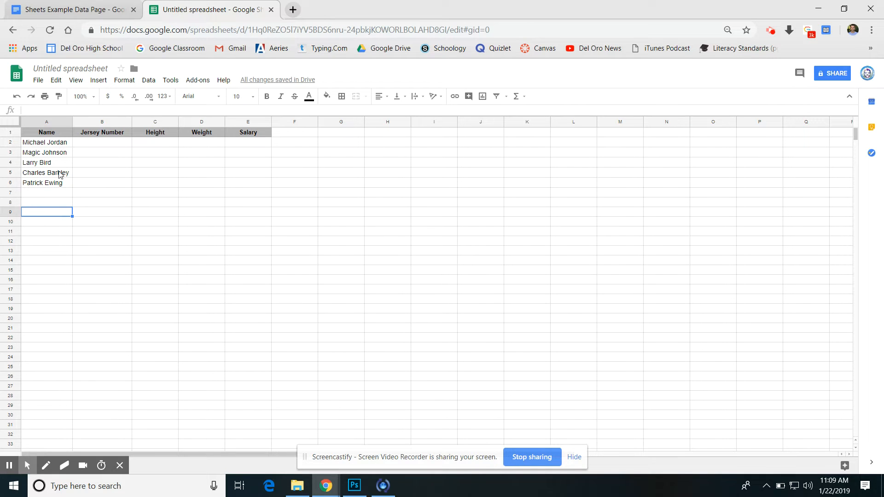
key(ctrl+z)
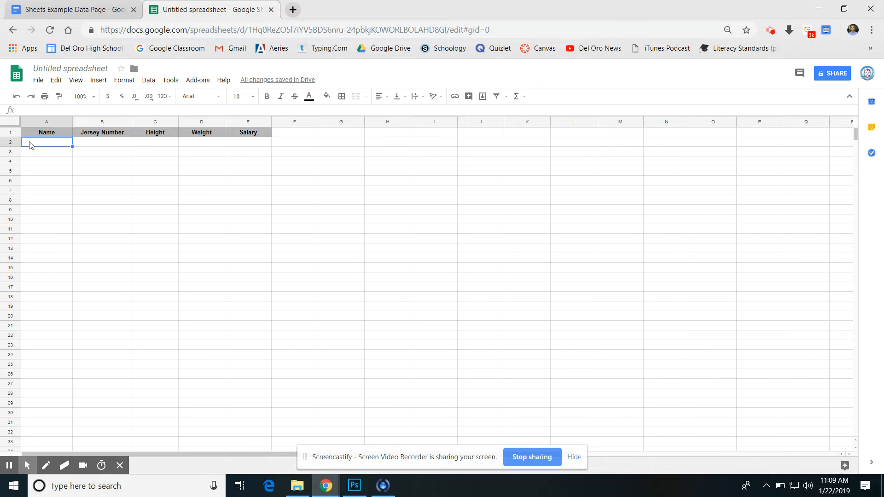
Try pasting the copied player names while editing inside cell A2, and undo the paste
double_click(27, 142)
text(Michael Jordan Magic Johnson Larry Bird Charles Barkley Patrick Ewing)
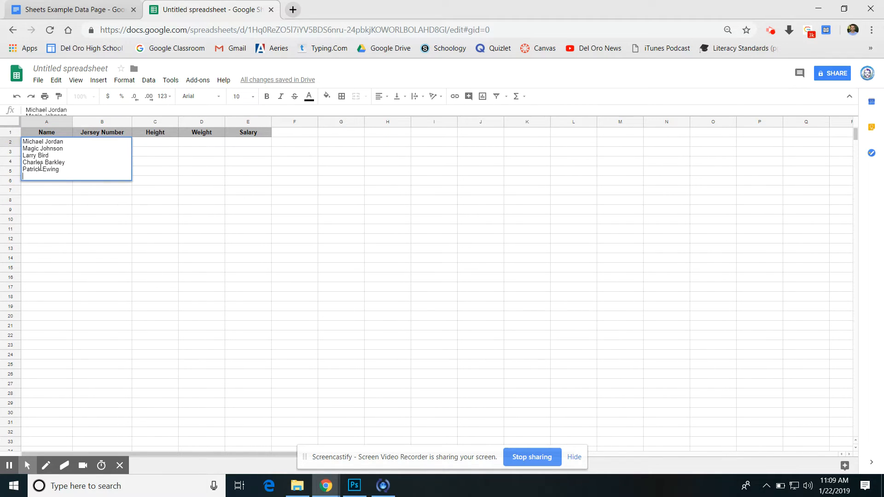
click(56, 214)
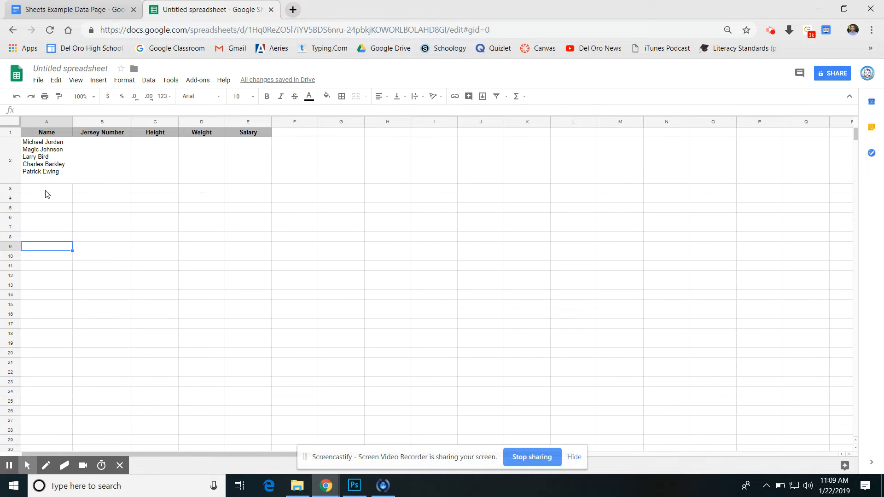
key(ctrl+z)
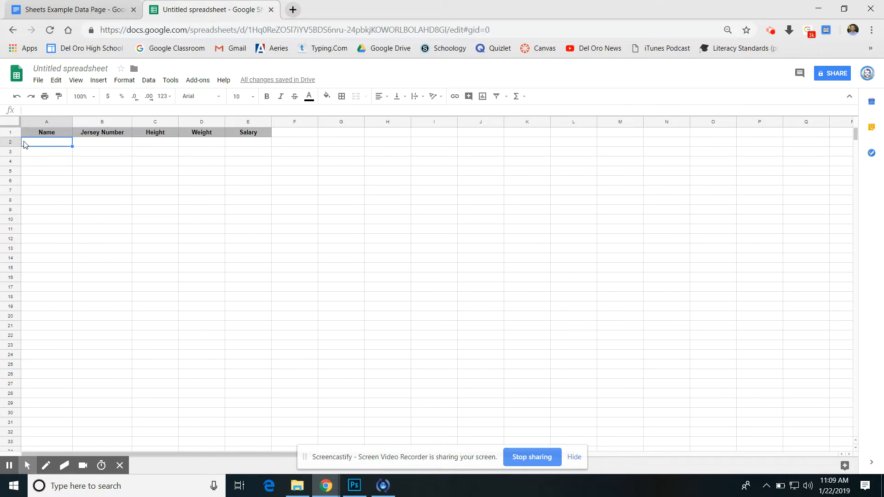
Paste the five copied player names into the Name column starting at cell A2
text(Michael Jordan Magic Johnson Larry Bird Charles Barkley Patrick Ewing)
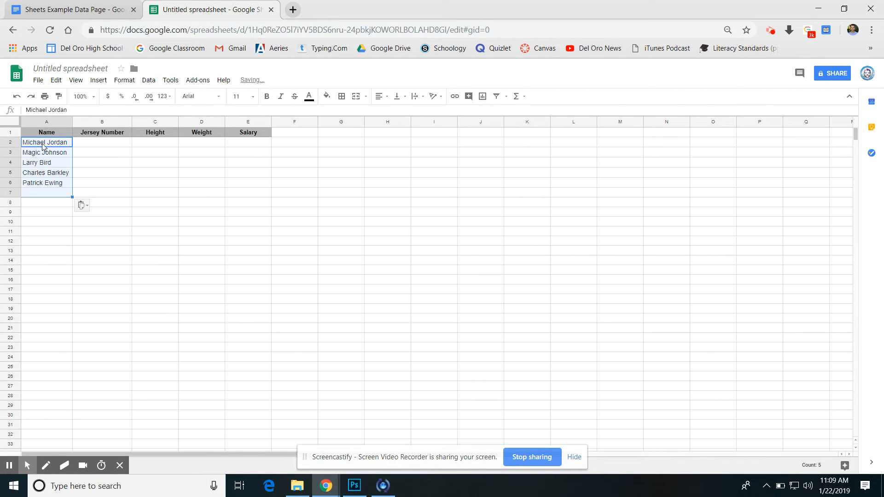
click(49, 213)
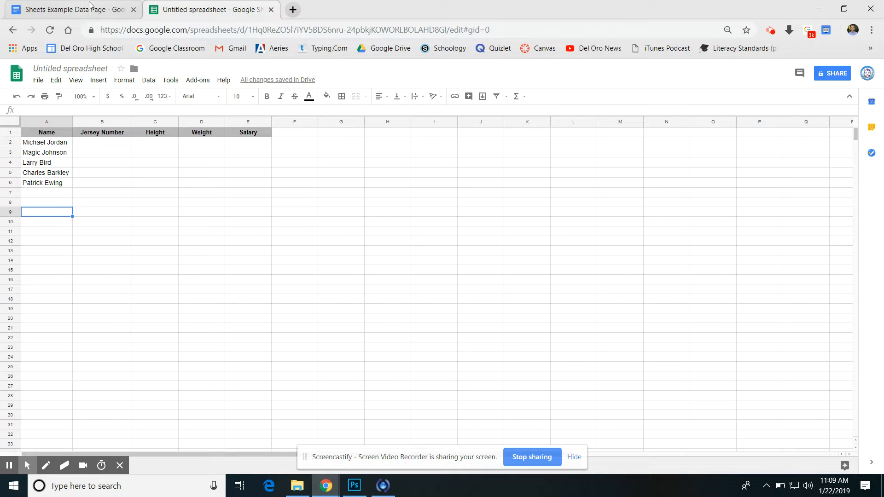
Copy the five values under JERSEY NUMBER in the Sheets Example Data Page document and paste them into the spreadsheet from B2
click(74, 10)
drag(276, 199, 290, 236)
key(ctrl+c)
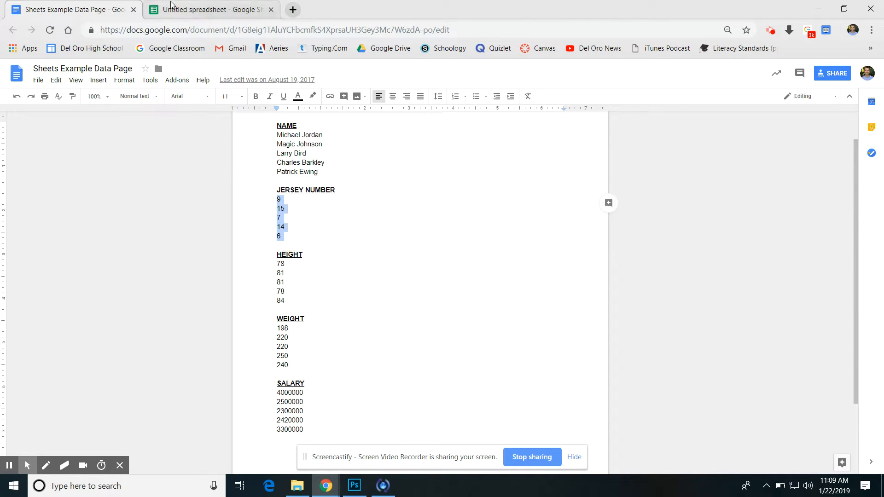
click(210, 9)
click(102, 145)
key(ctrl+v)
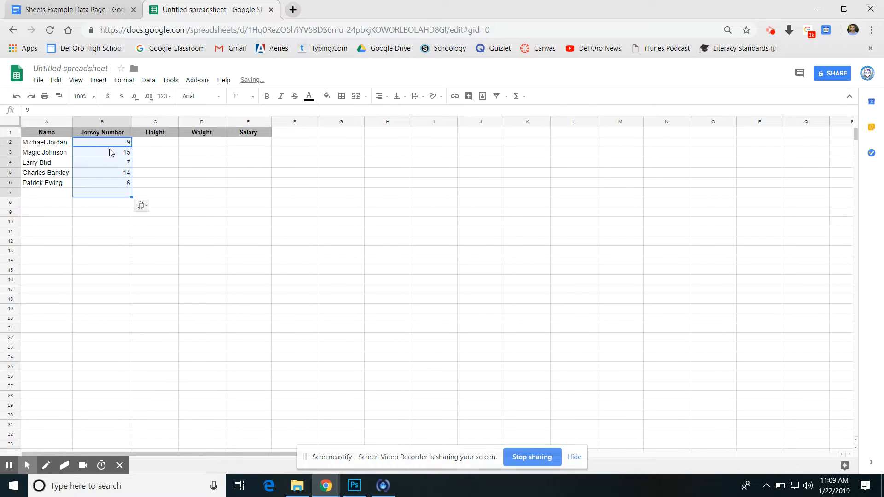
Copy the five values under HEIGHT in the data page document and paste them into the Height column from C2
click(95, 11)
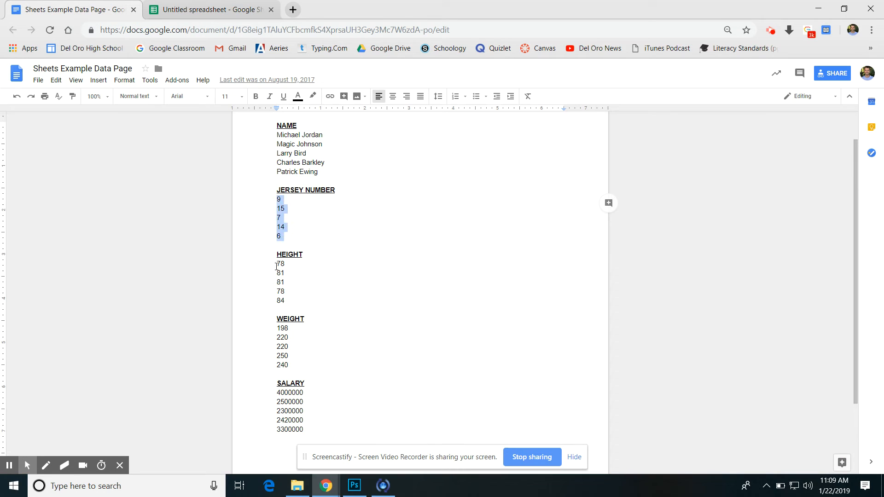
drag(276, 266, 291, 302)
key(ctrl+c)
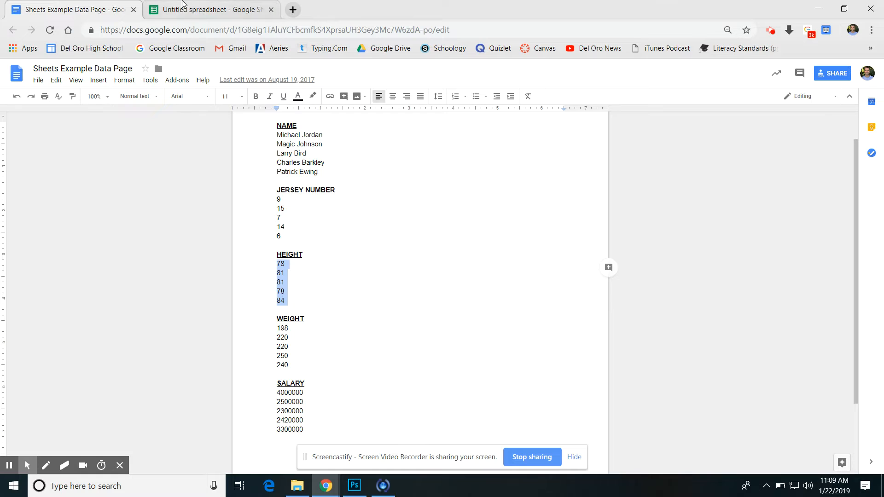
click(182, 5)
click(171, 144)
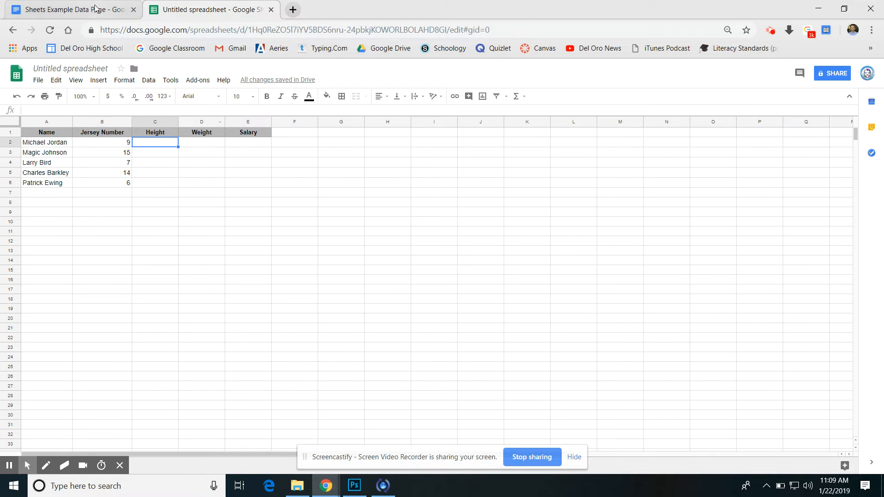
click(95, 9)
click(206, 12)
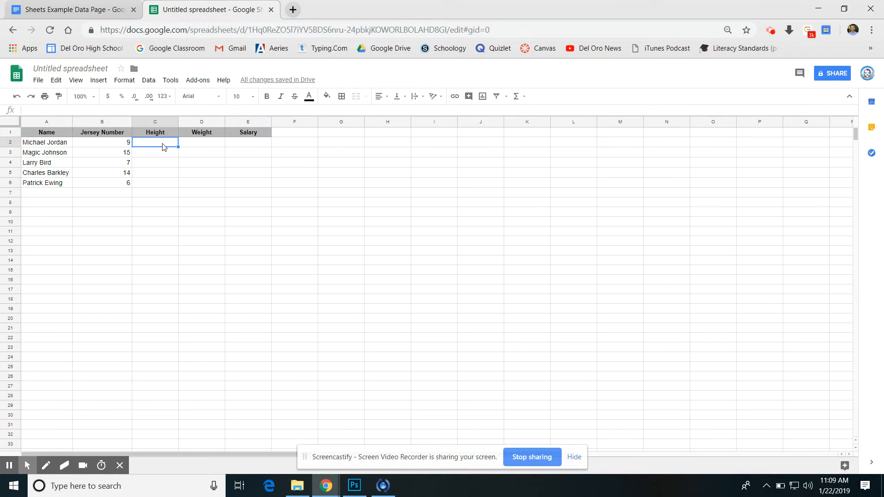
key(ctrl+v)
Copy the five values under WEIGHT in the data page document and paste them into the Weight column from D2
click(202, 146)
click(87, 17)
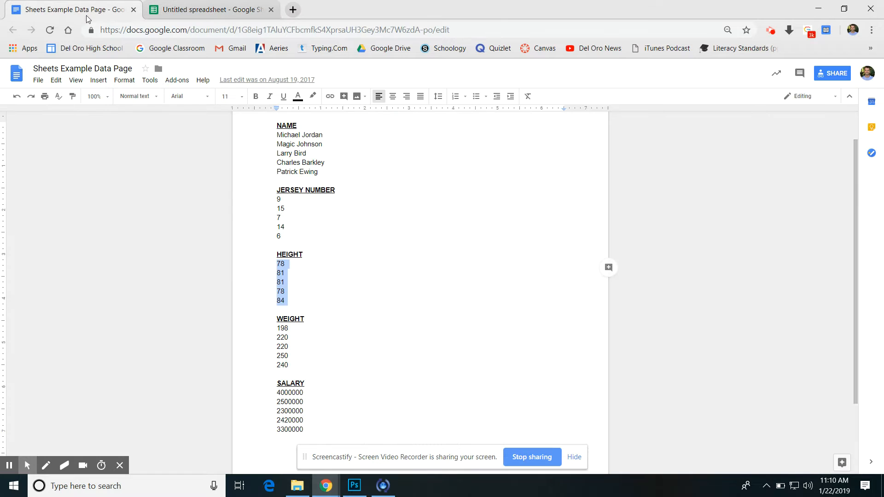
drag(272, 328, 290, 374)
key(ctrl+c)
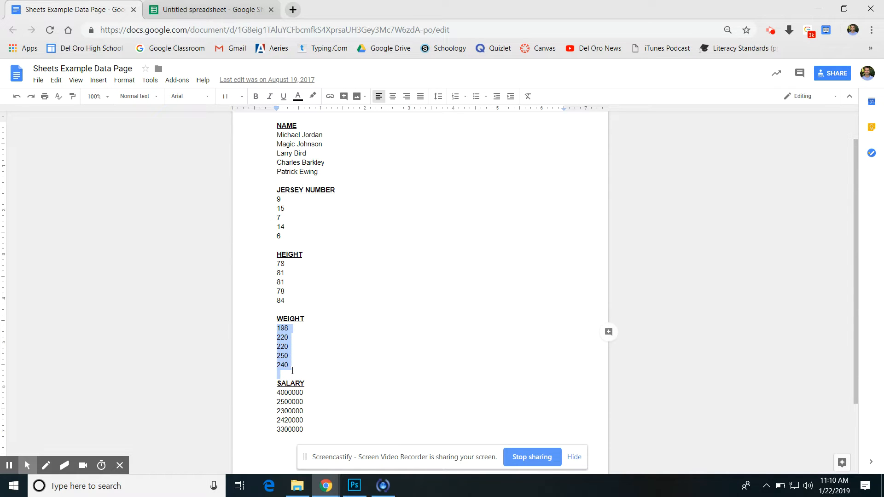
click(206, 10)
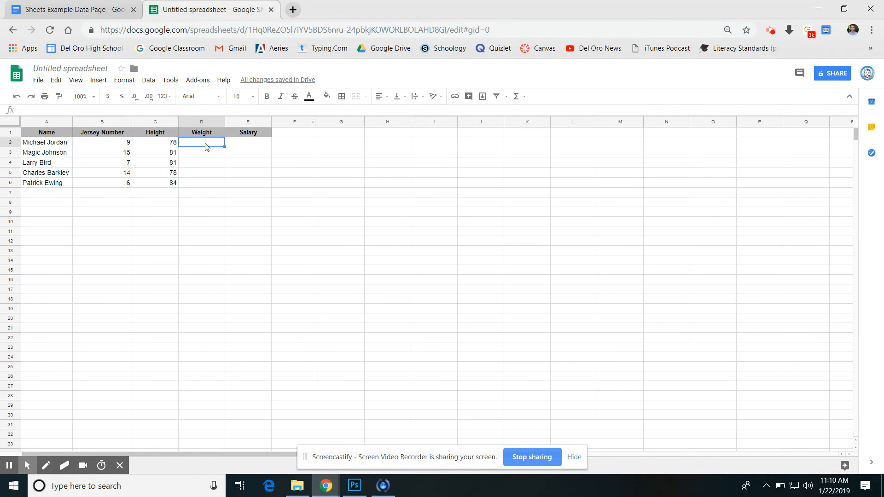
key(ctrl+v)
Copy the five values under SALARY in the data page document and paste them into the Salary column from E2
click(92, 11)
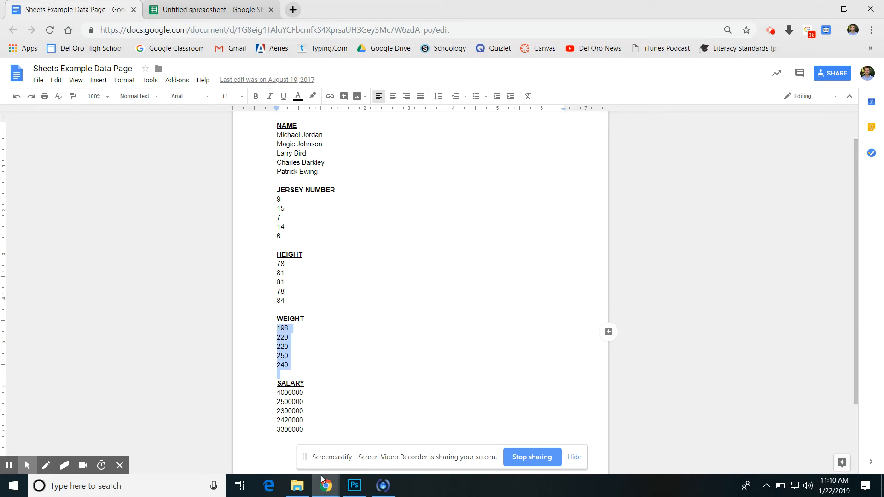
drag(277, 390, 309, 426)
key(ctrl+c)
click(227, 10)
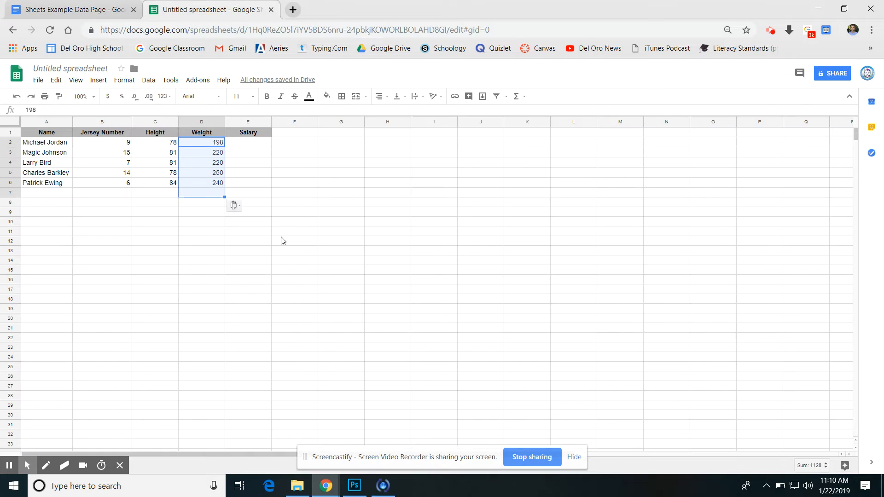
click(255, 144)
key(ctrl+v)
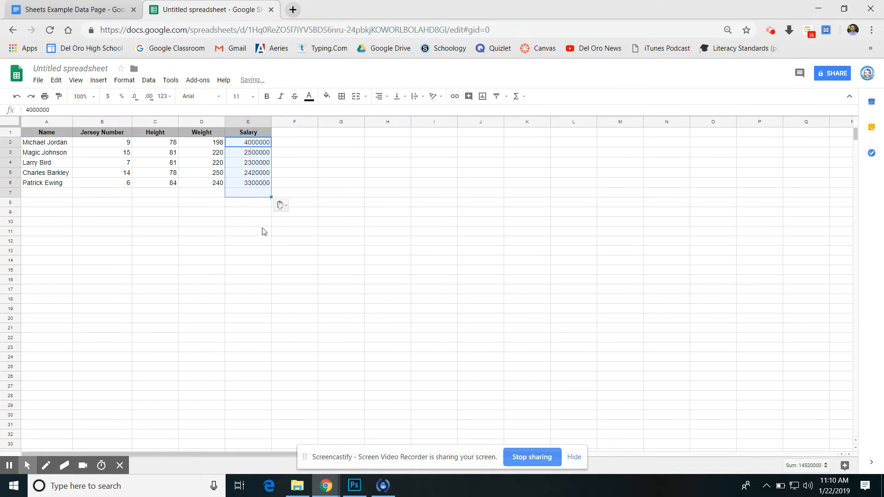
click(262, 231)
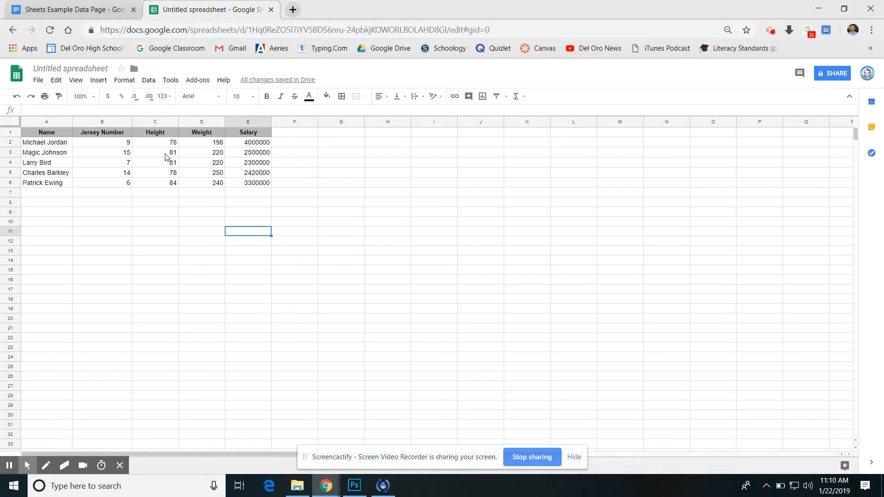
Add units to the headers so C1 reads "Height (in.)" and D1 reads "Weight (lbs)"
double_click(168, 133)
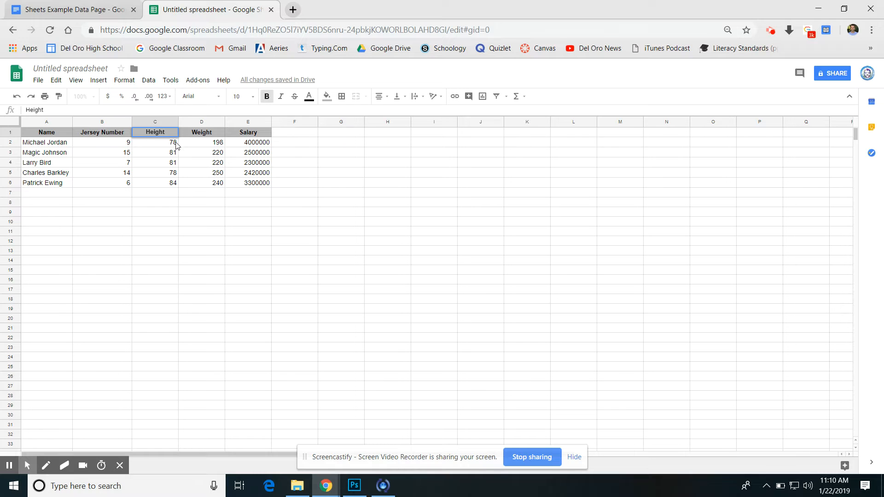
click(169, 132)
text((in.))
double_click(216, 134)
text(()
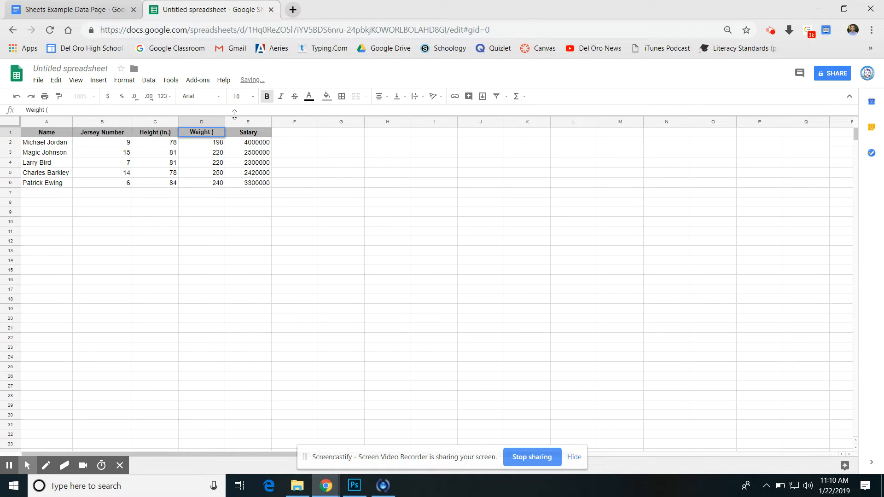
text(lbs)
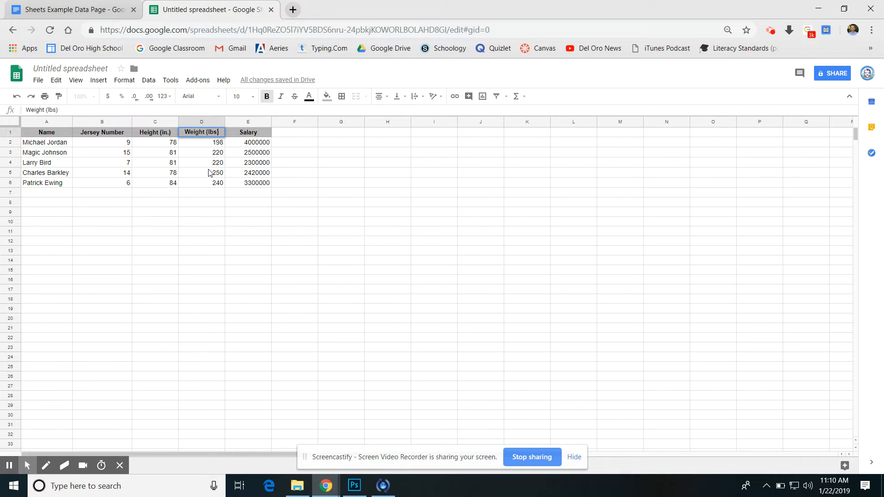
click(198, 206)
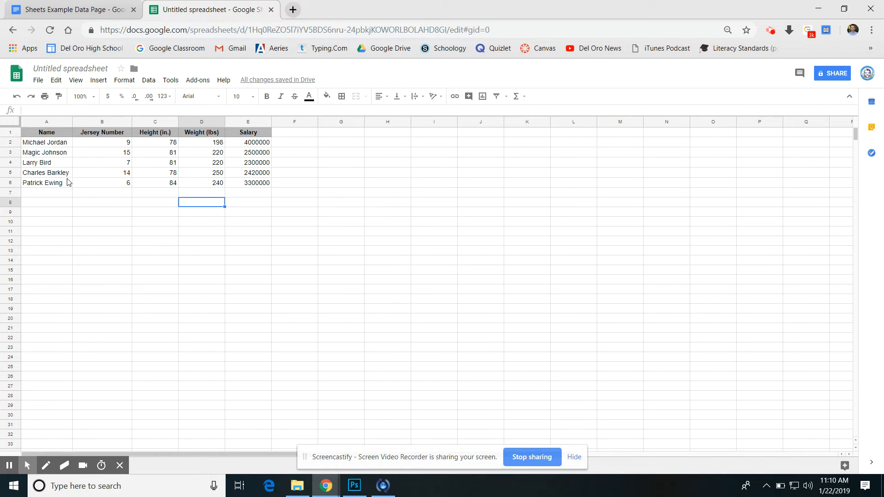
Widen the Name column and the Salary column slightly
drag(72, 121, 89, 124)
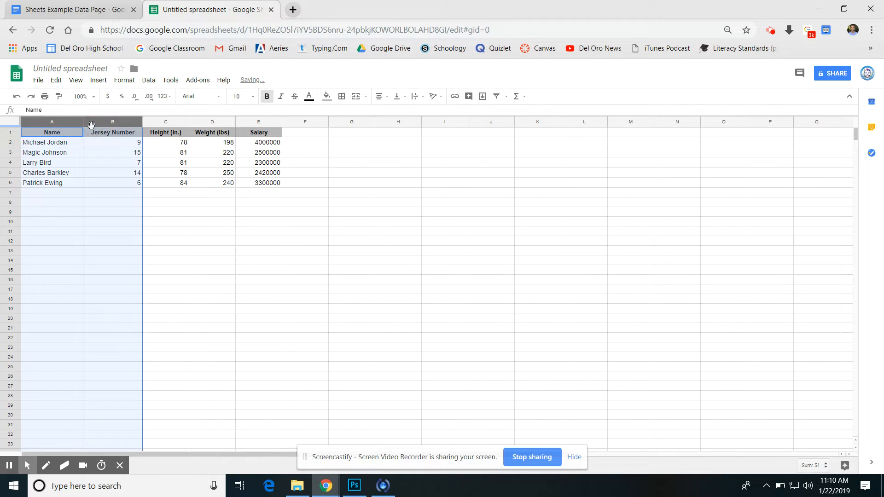
click(187, 281)
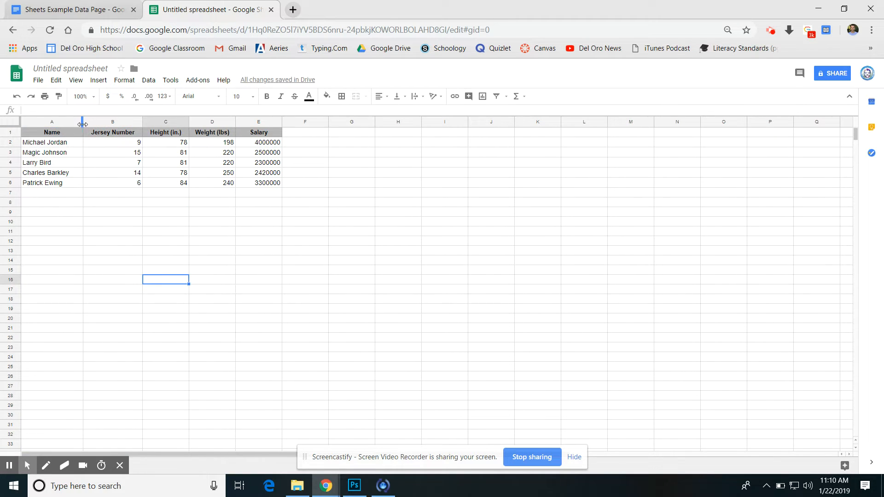
drag(83, 123, 86, 124)
click(109, 163)
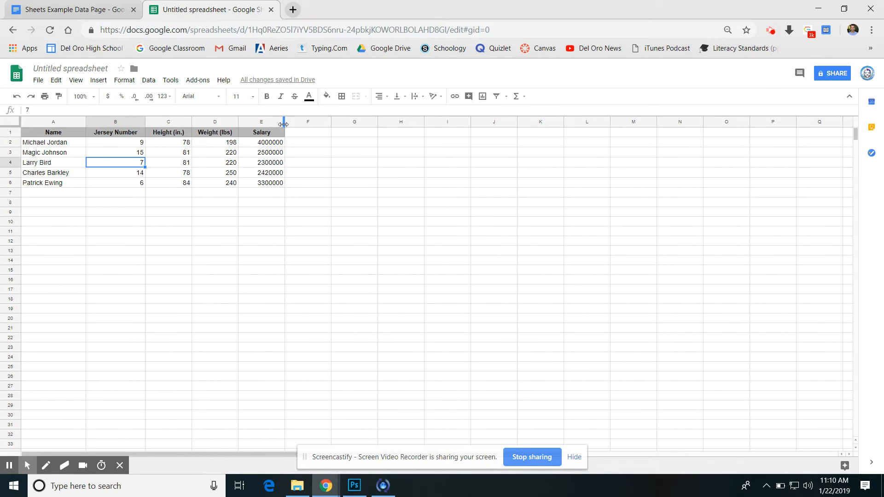
drag(283, 124, 290, 124)
Center the player data in cells A2 to E6 horizontally
click(54, 143)
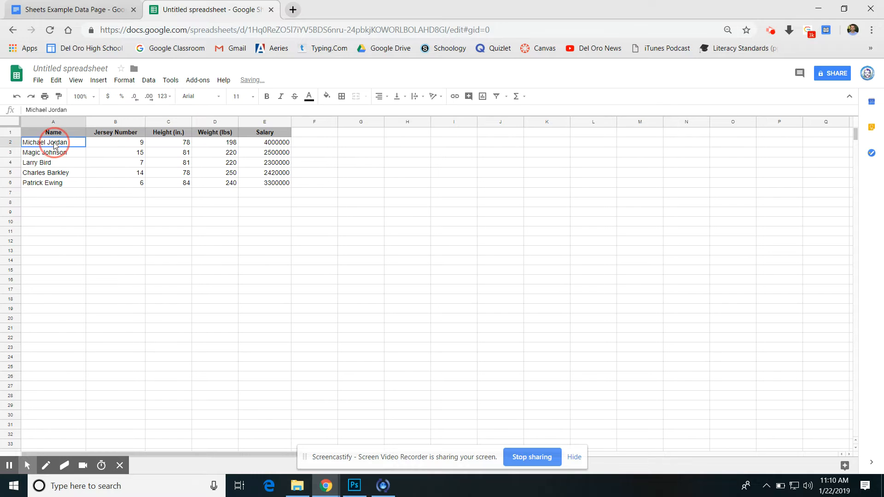
drag(54, 144, 281, 185)
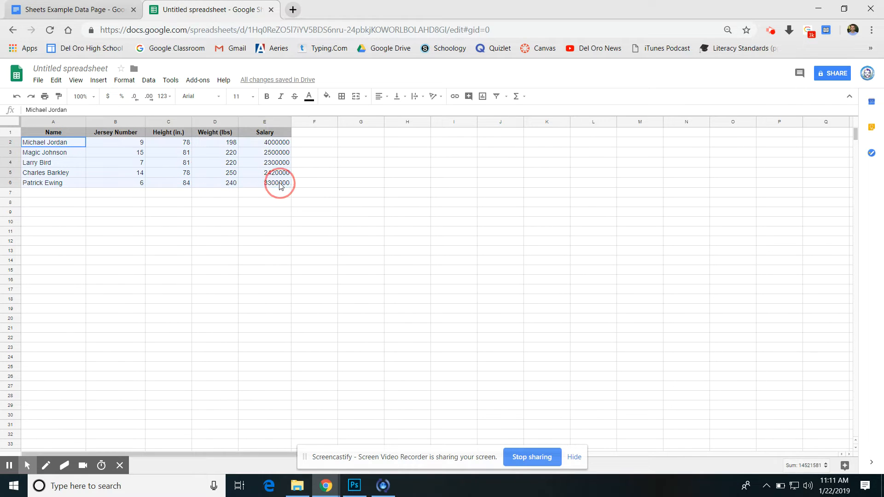
click(380, 96)
click(392, 110)
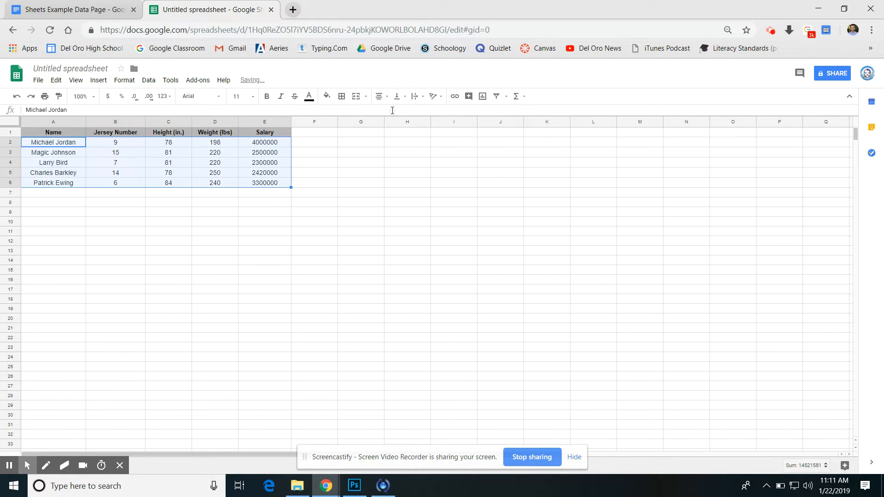
click(324, 222)
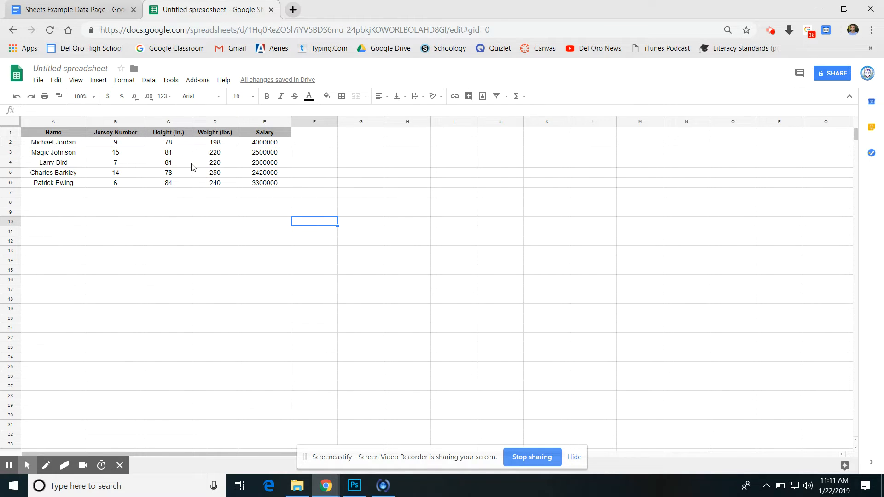
Format the whole Salary column as Currency with two decimal places
click(253, 203)
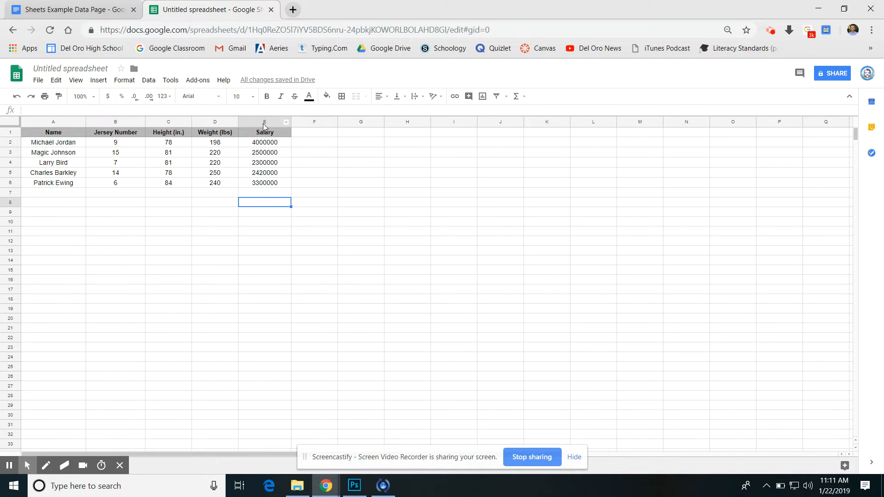
click(265, 124)
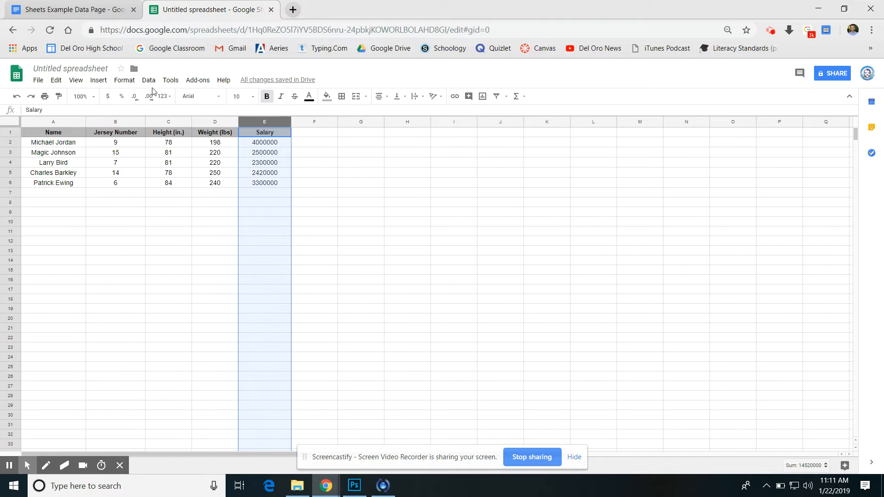
click(125, 81)
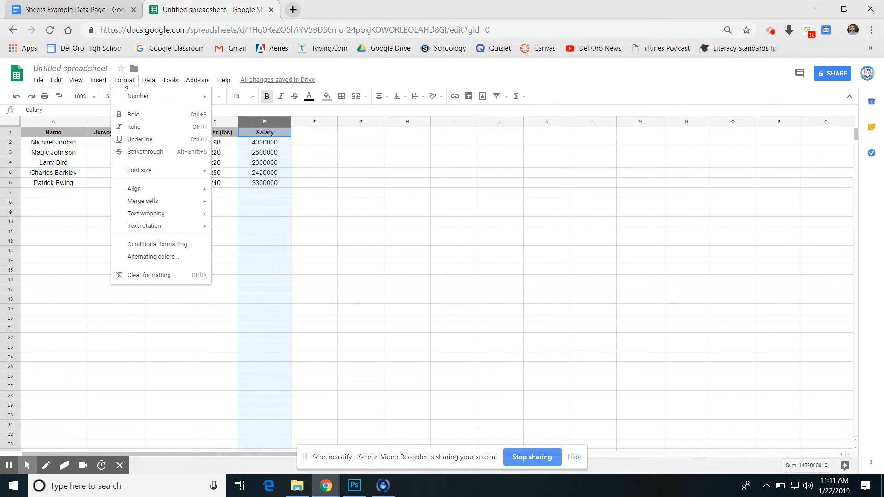
mouse_move(141, 98)
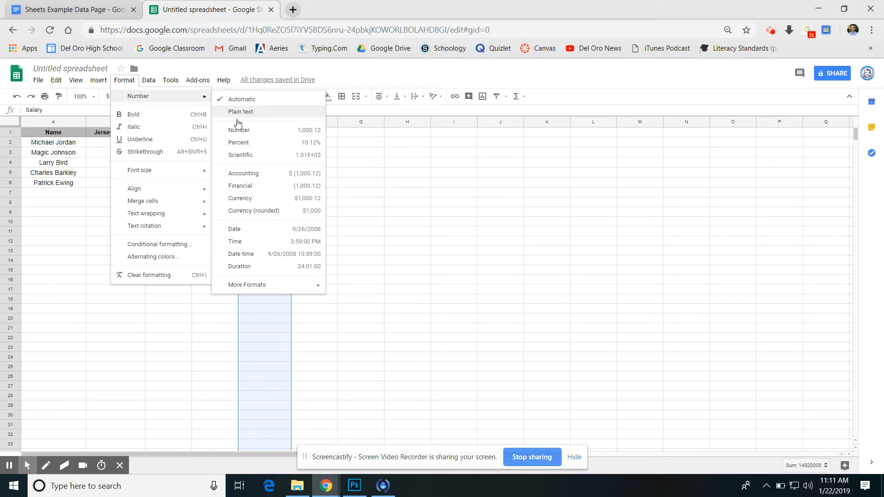
click(246, 199)
click(267, 262)
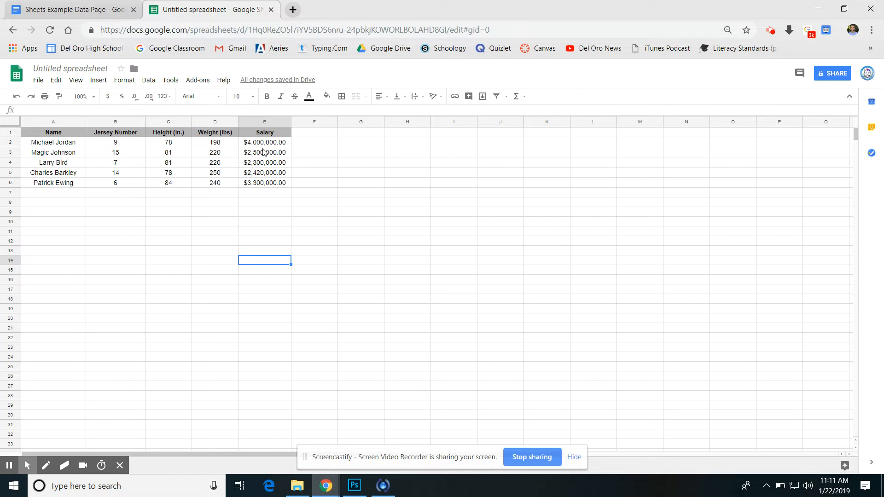
Reduce the Salary column's currency format to zero decimal places
click(271, 122)
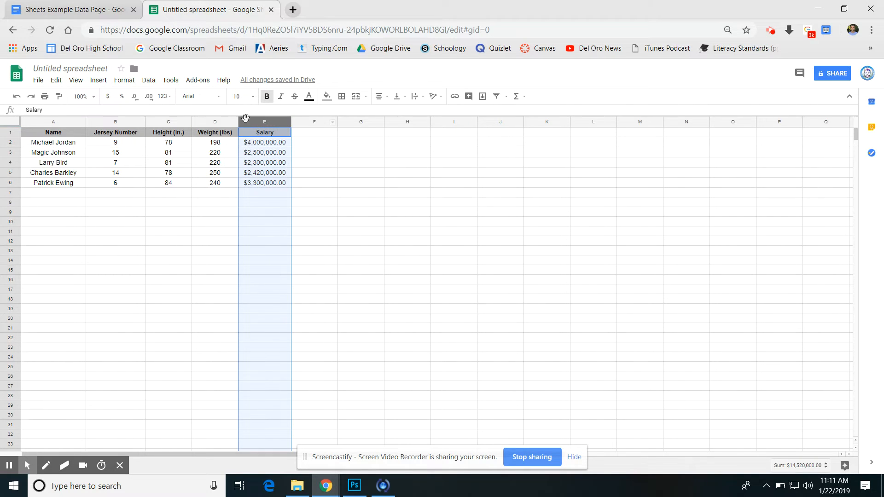
click(138, 101)
click(138, 100)
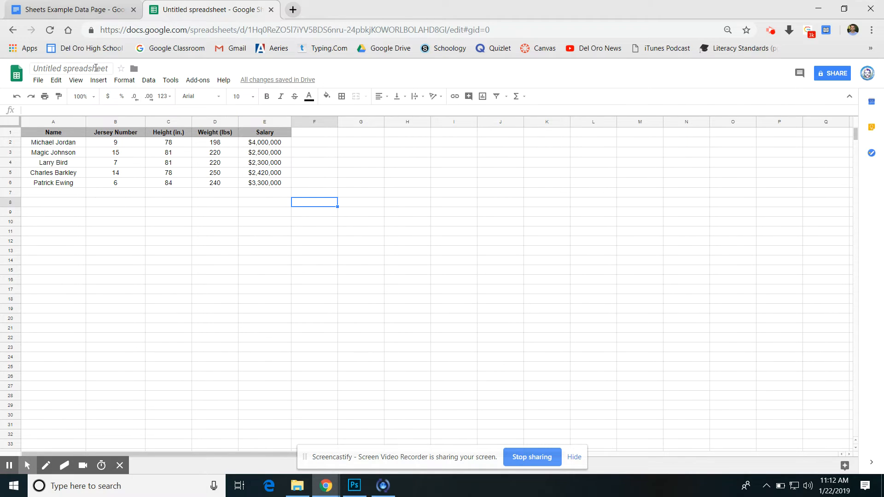
Rename the untitled spreadsheet as "Spreadsheet Example"
click(64, 70)
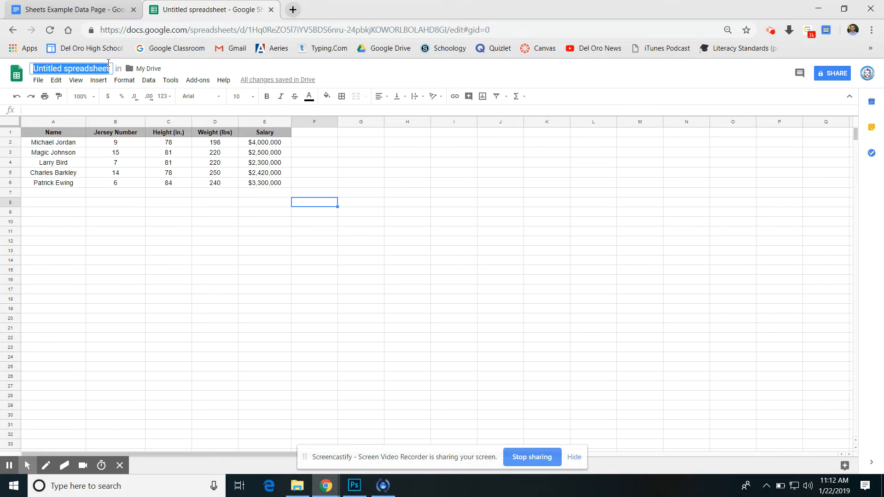
text(Spreads)
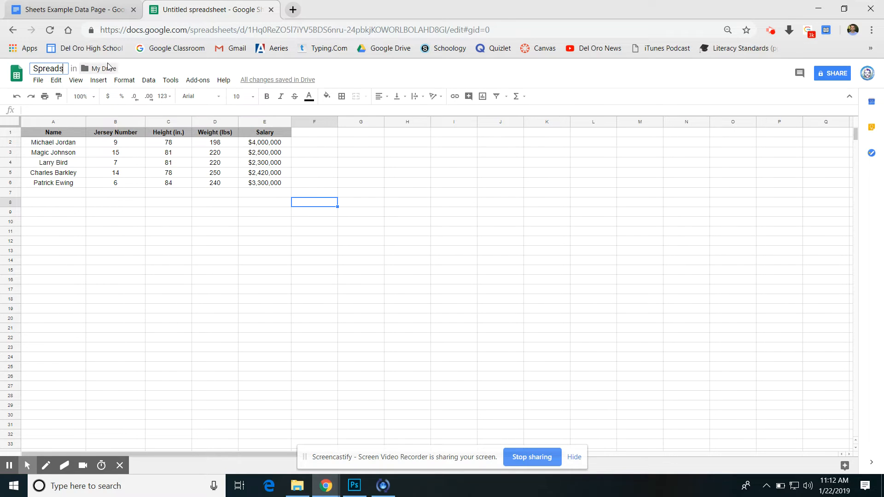
text(heet Example)
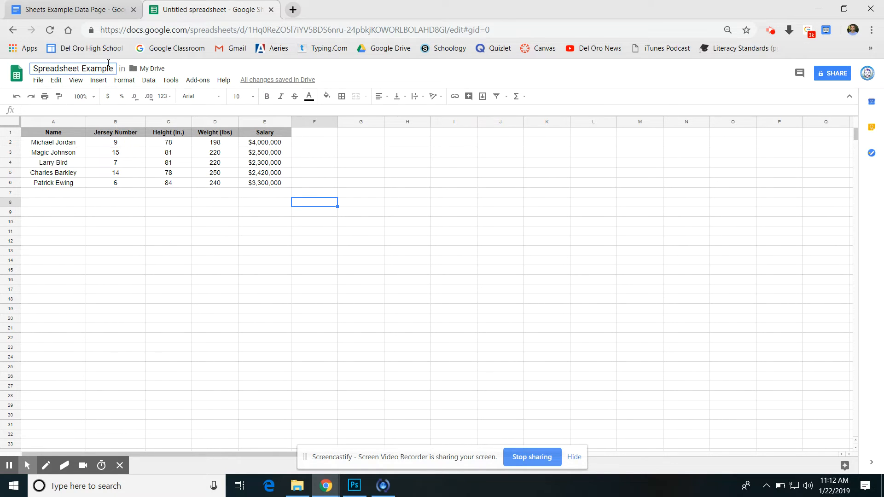
click(381, 300)
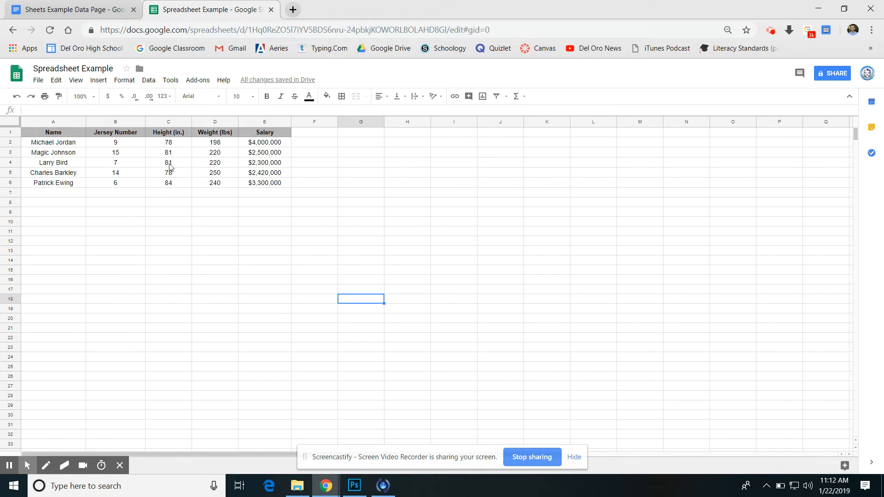
Enter the label "Average Height" in cell C7 and widen column C slightly so that it fits
double_click(161, 194)
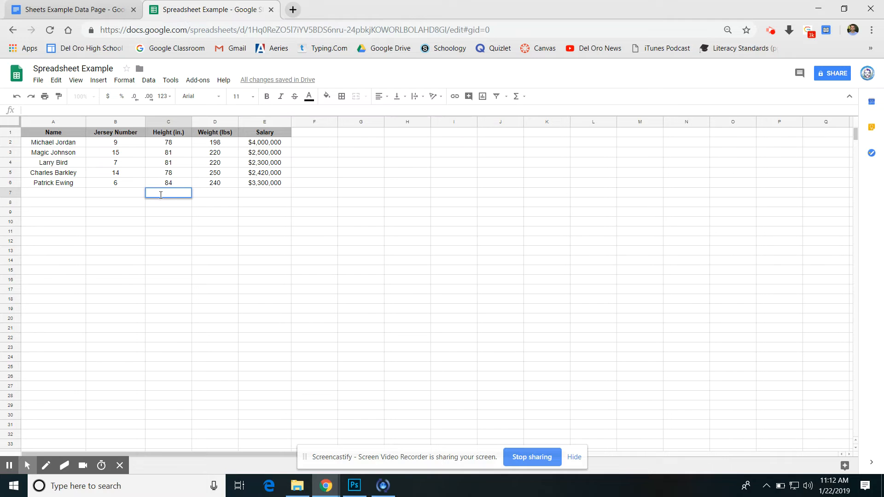
text(Average Height)
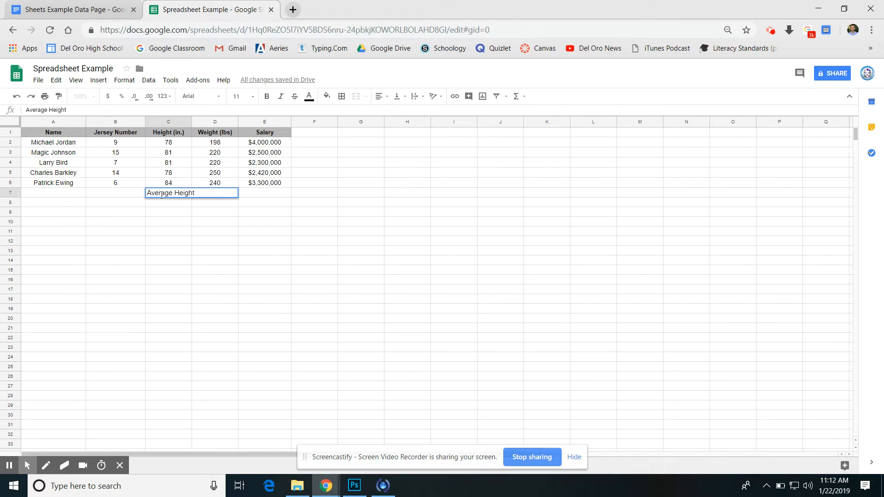
click(184, 230)
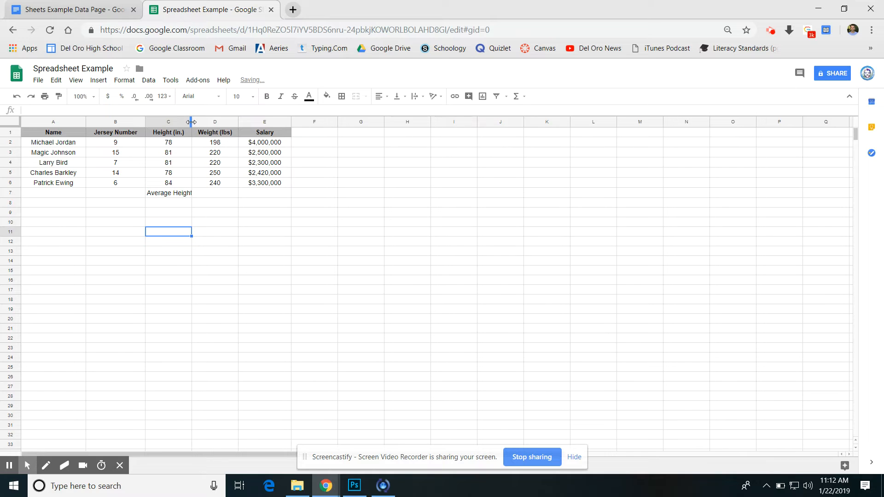
drag(192, 121, 201, 122)
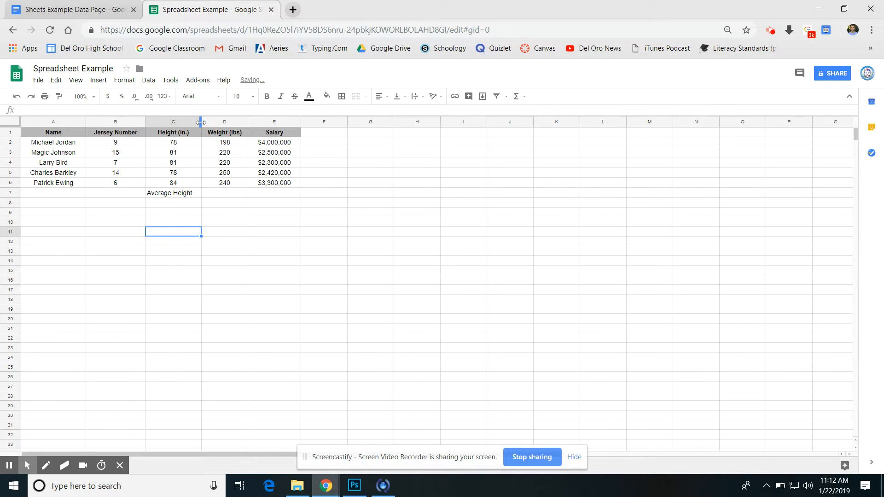
Enter the label "Average Weight" in cell D7, then widen column D to fit it and column C a little more
double_click(215, 194)
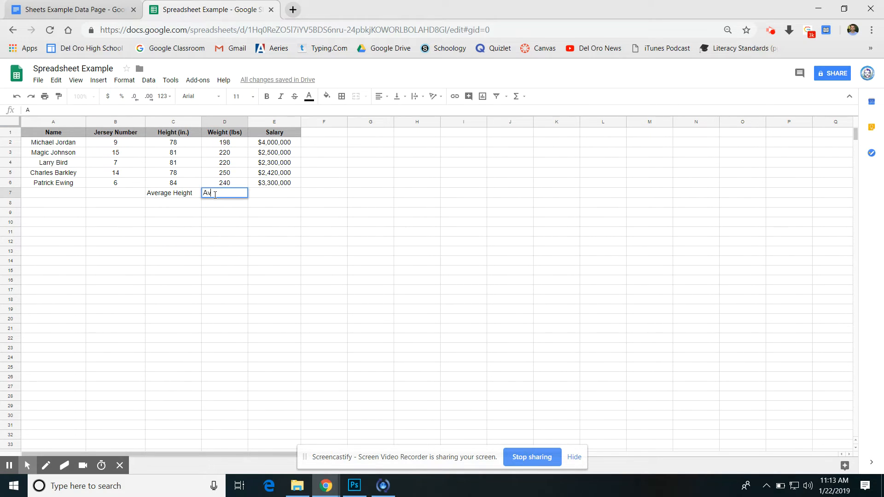
text(Average Weight)
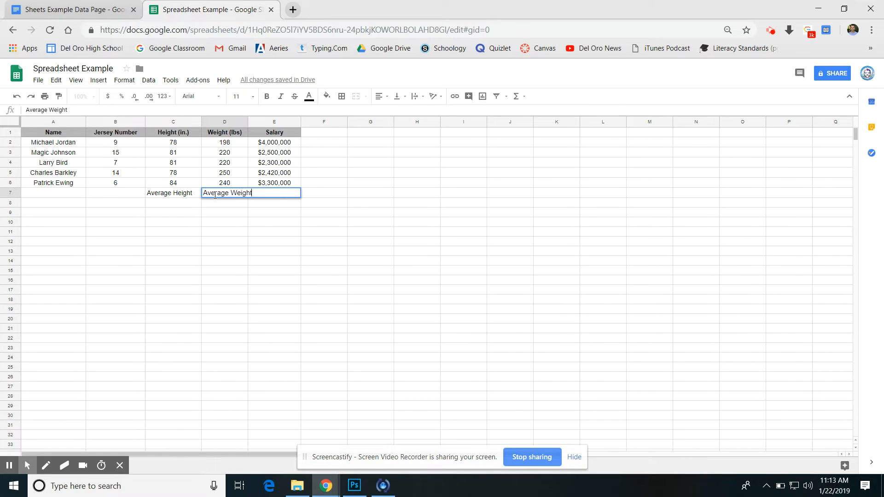
click(227, 222)
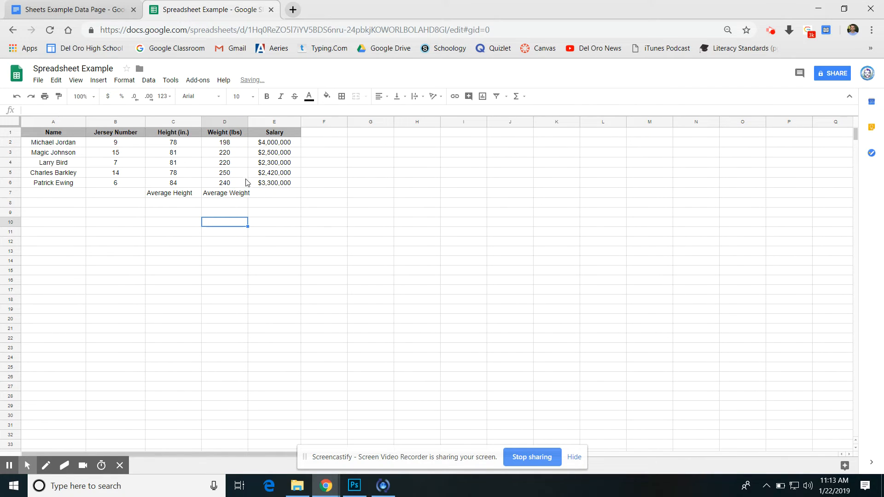
drag(247, 120, 267, 121)
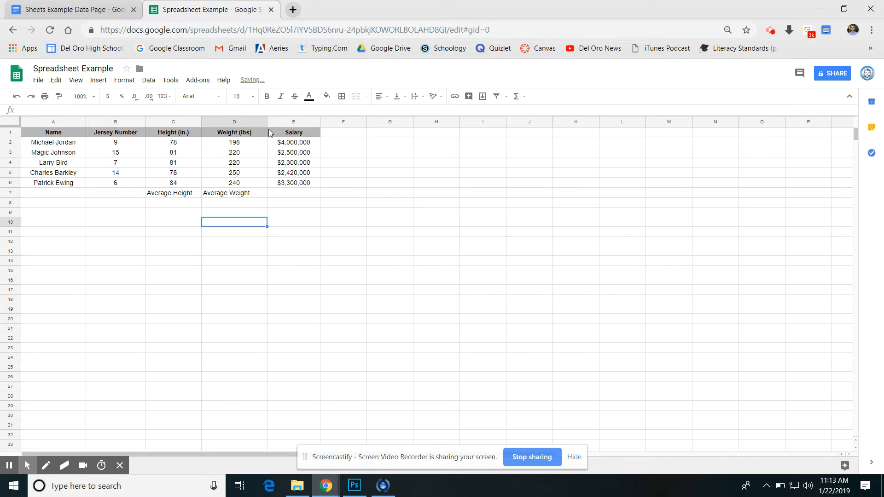
drag(201, 121, 204, 121)
Enter the label "Average Salary" in cell E7
double_click(283, 194)
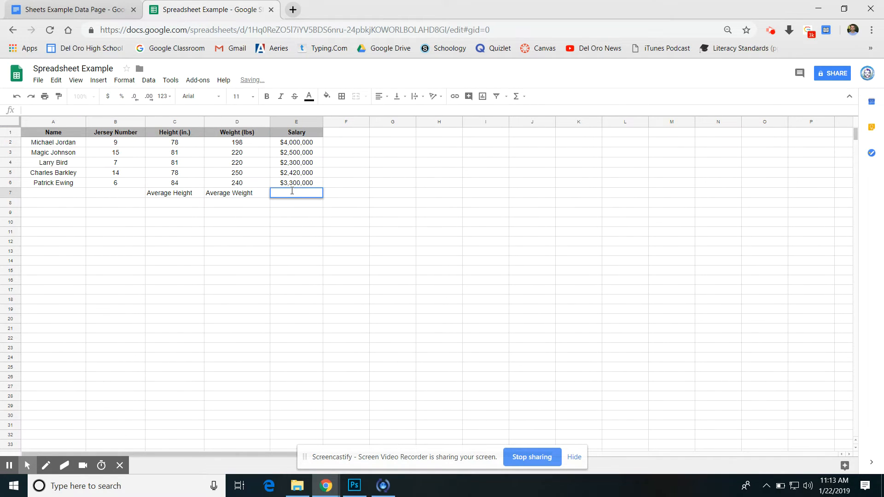
text(Average )
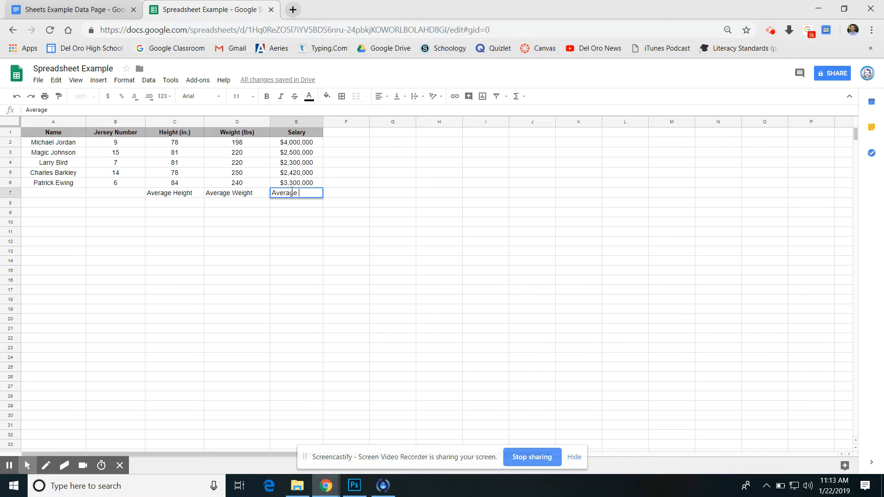
text(Salary)
click(304, 236)
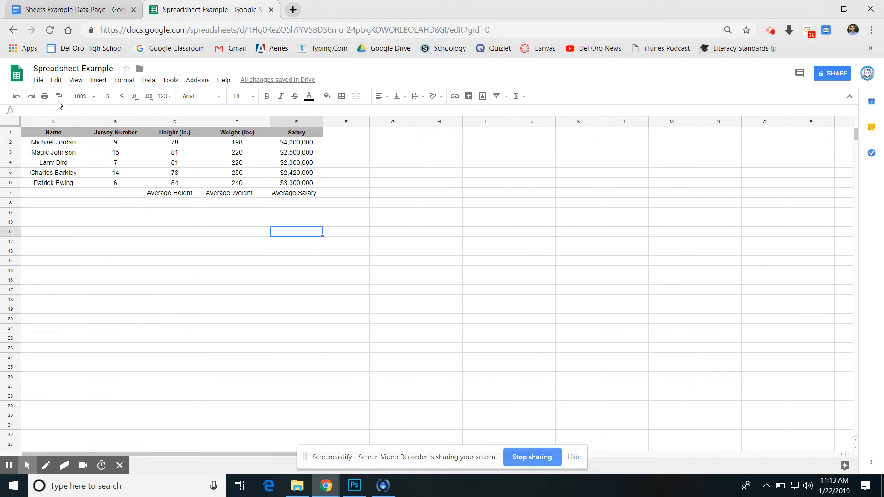
Copy the header formatting of C1, D1 and E1 onto the average labels in C7, D7 and E7, and widen the Salary column slightly
click(177, 135)
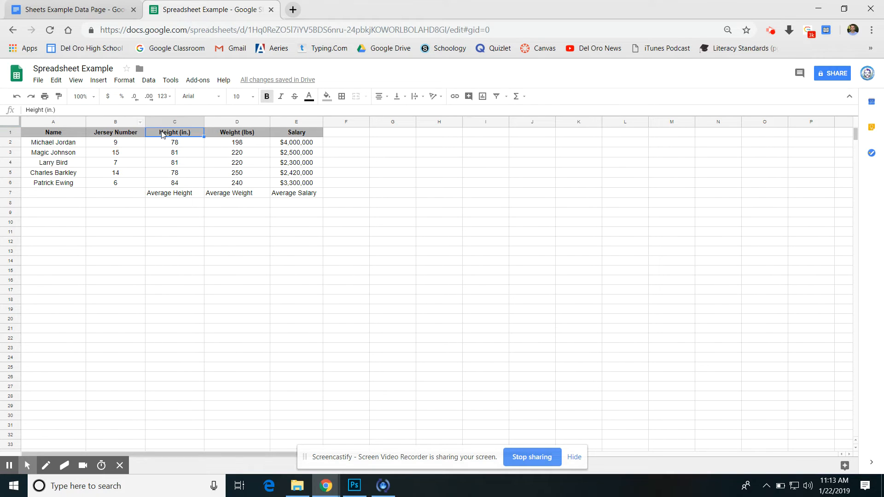
click(59, 97)
click(176, 194)
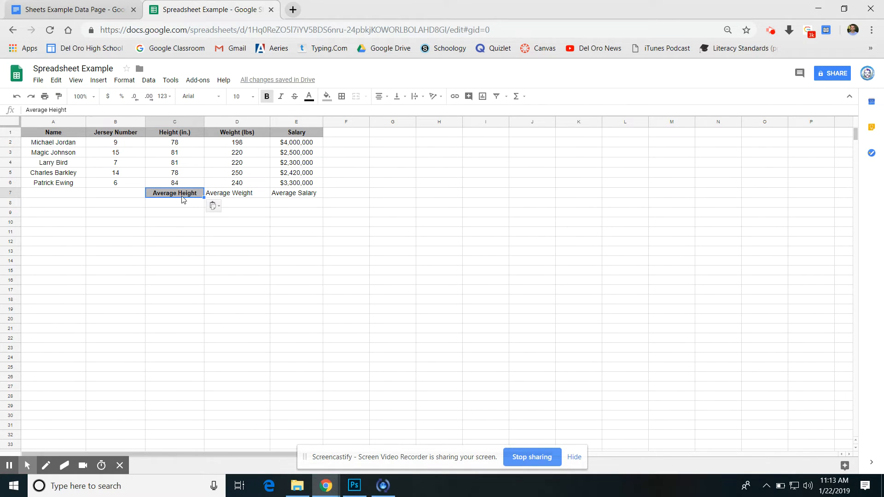
click(248, 135)
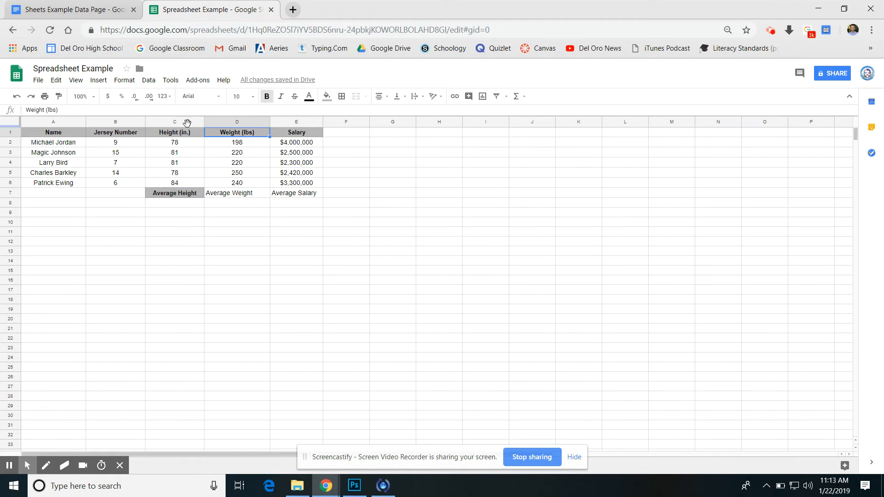
click(59, 96)
click(243, 193)
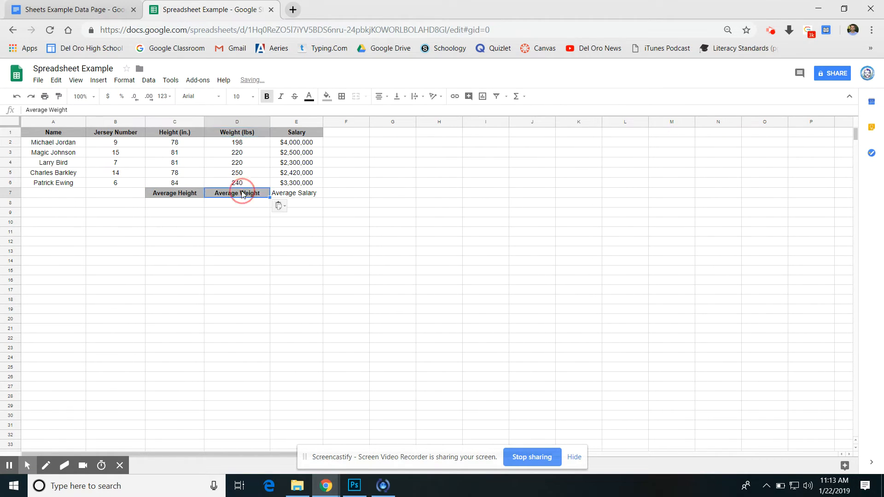
click(294, 134)
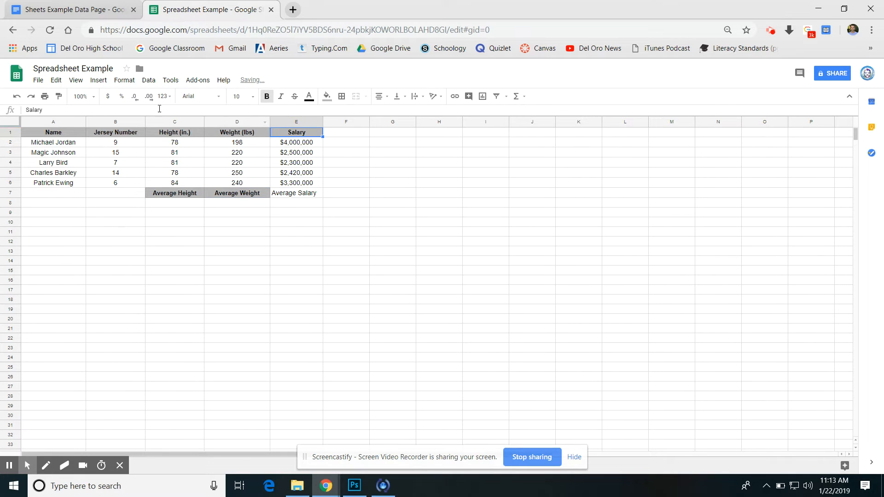
click(59, 97)
click(300, 193)
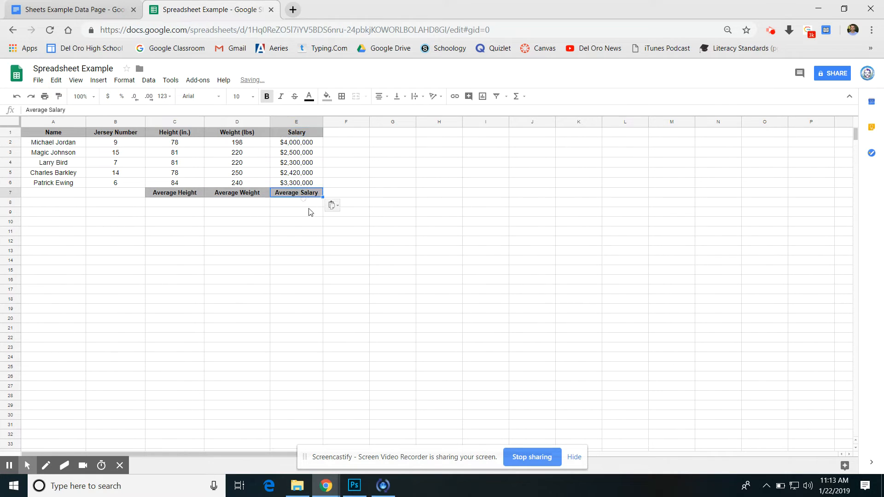
click(332, 290)
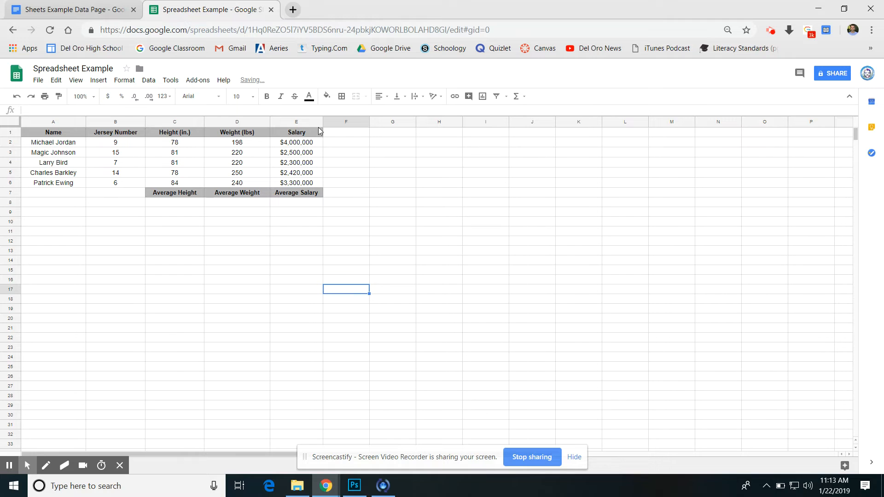
drag(322, 122, 334, 123)
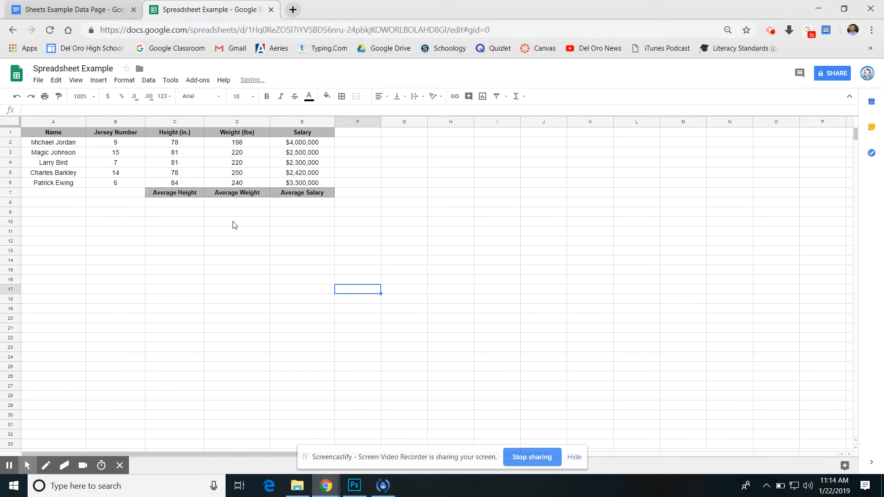
Calculate the average height in cell C8 with the AVERAGE function over C2:C6
click(175, 204)
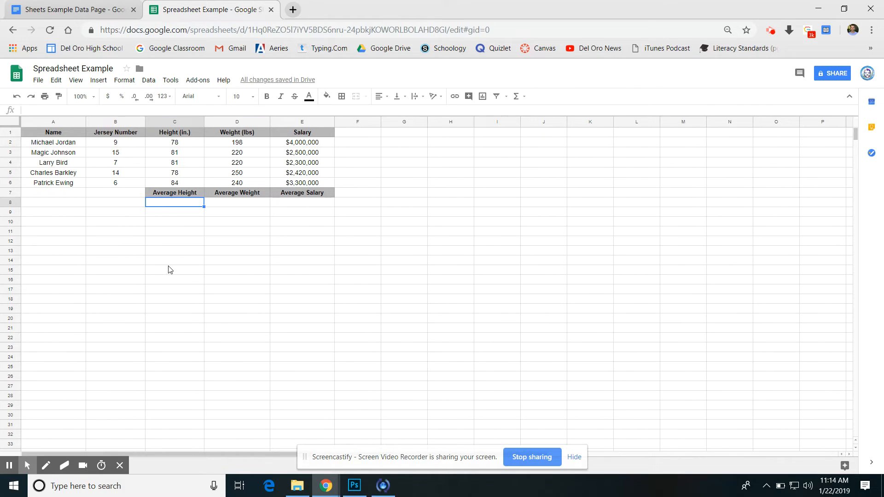
click(516, 96)
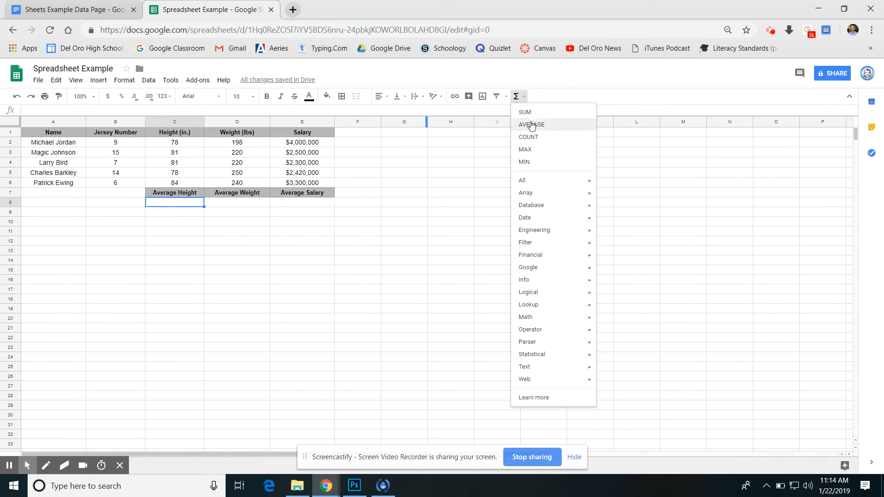
click(532, 125)
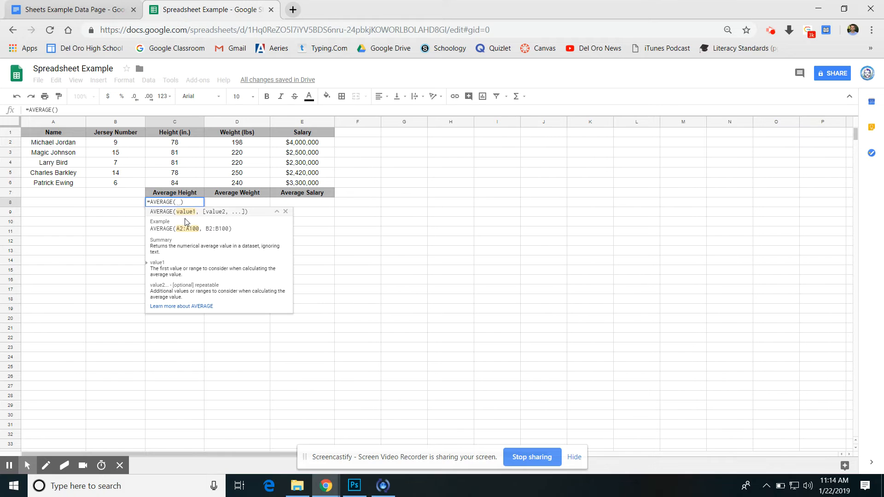
click(178, 144)
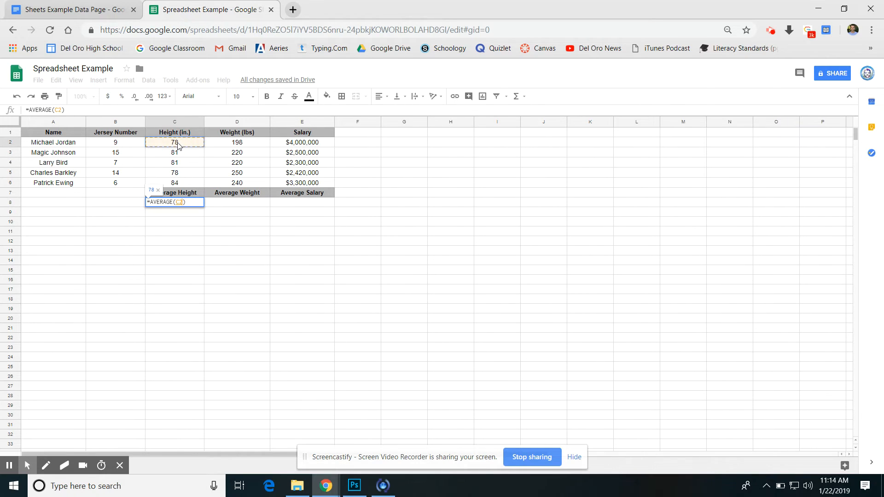
shift+click(185, 184)
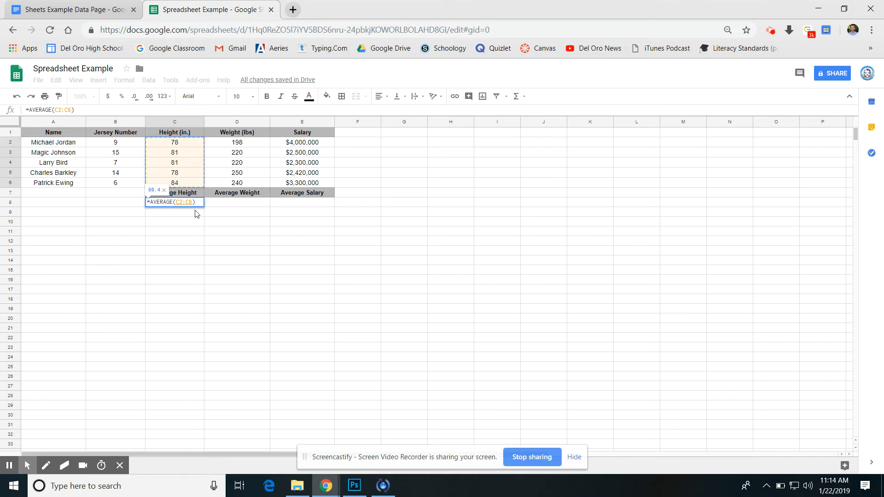
key(Return)
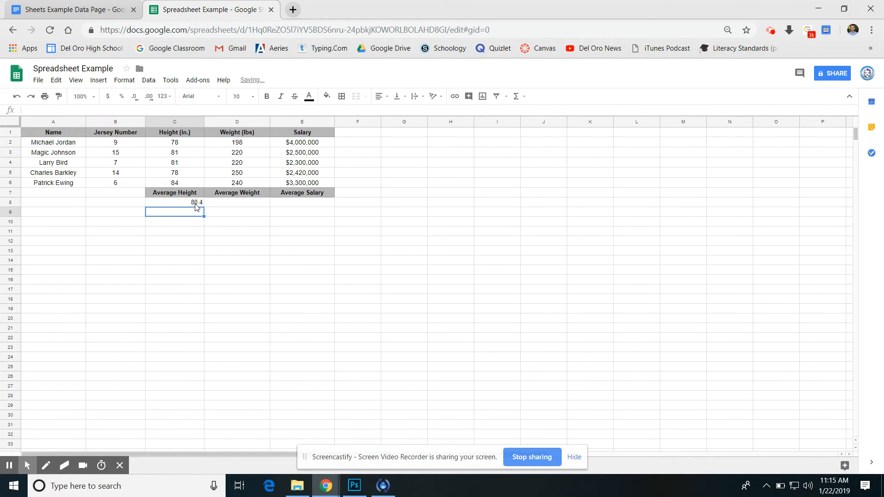
Calculate the average weight in cell D8 with the AVERAGE function over D2:D6
click(222, 206)
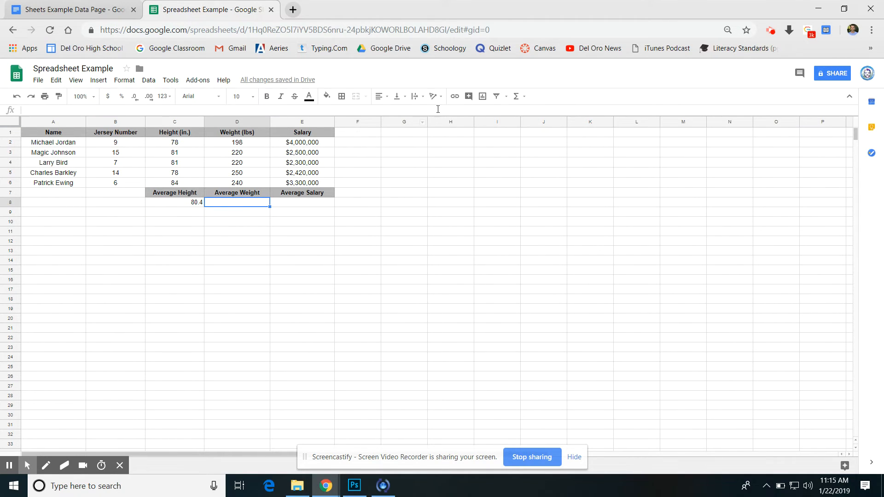
click(516, 96)
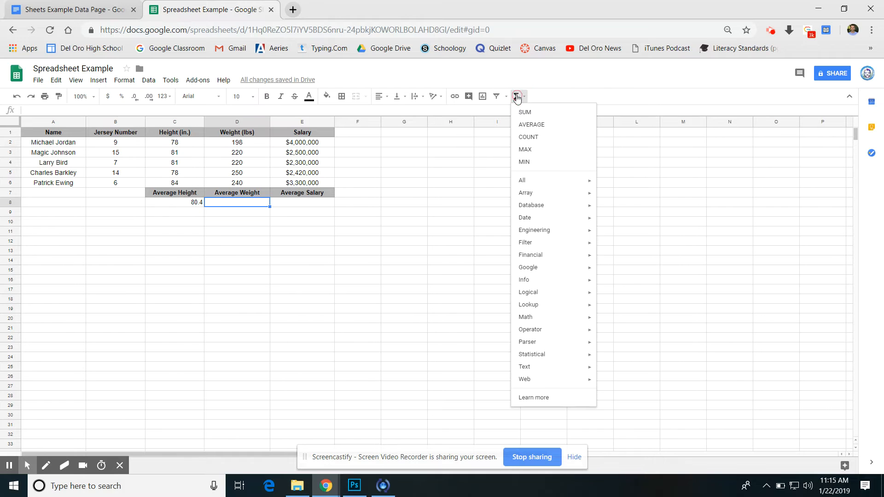
click(529, 128)
click(237, 144)
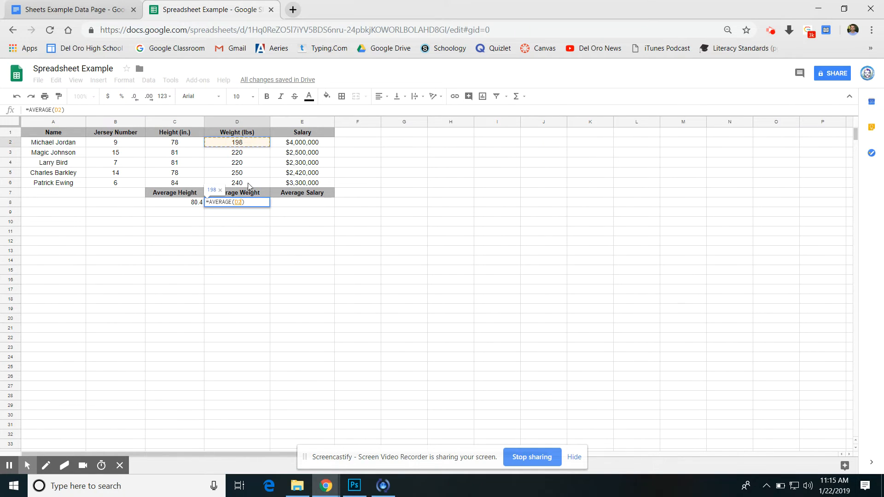
shift+click(247, 184)
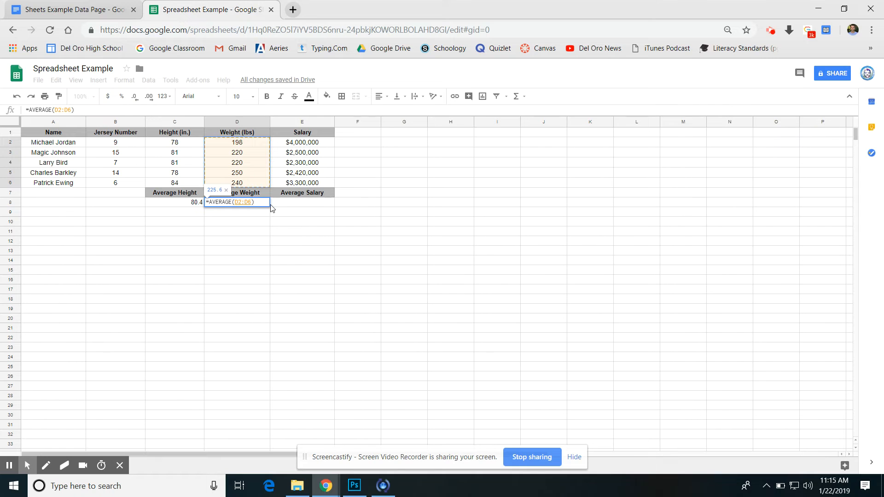
key(Return)
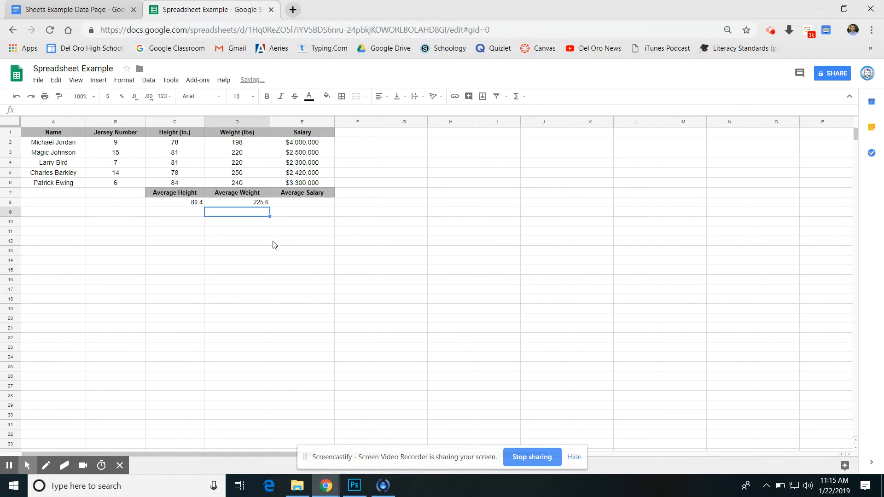
Calculate the average salary in cell E8 with the AVERAGE function over E2:E6
click(311, 144)
click(302, 205)
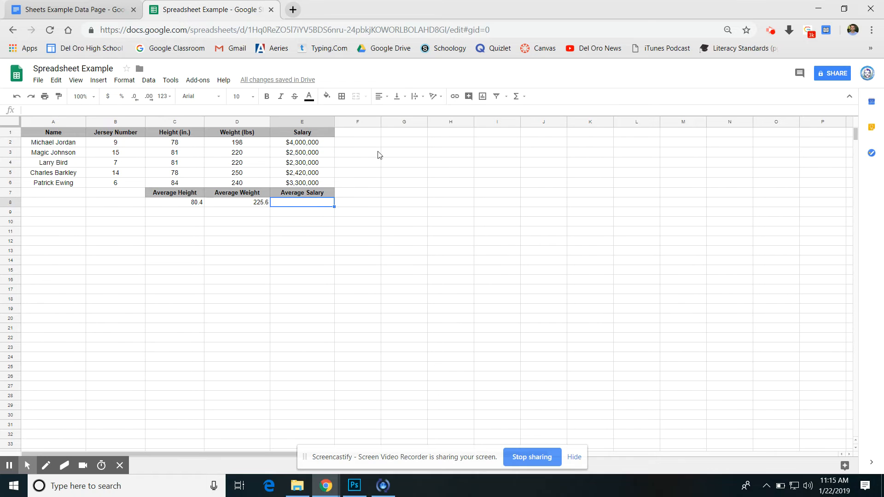
click(516, 96)
click(524, 128)
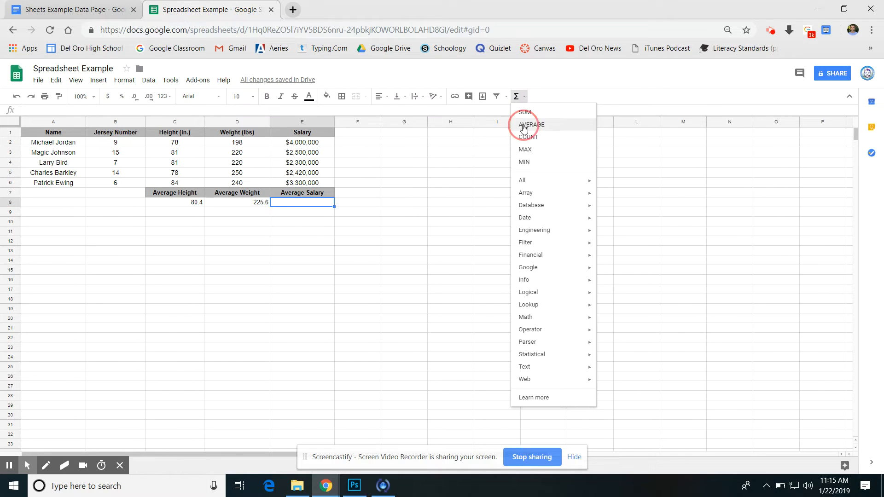
click(307, 145)
drag(317, 186, 317, 184)
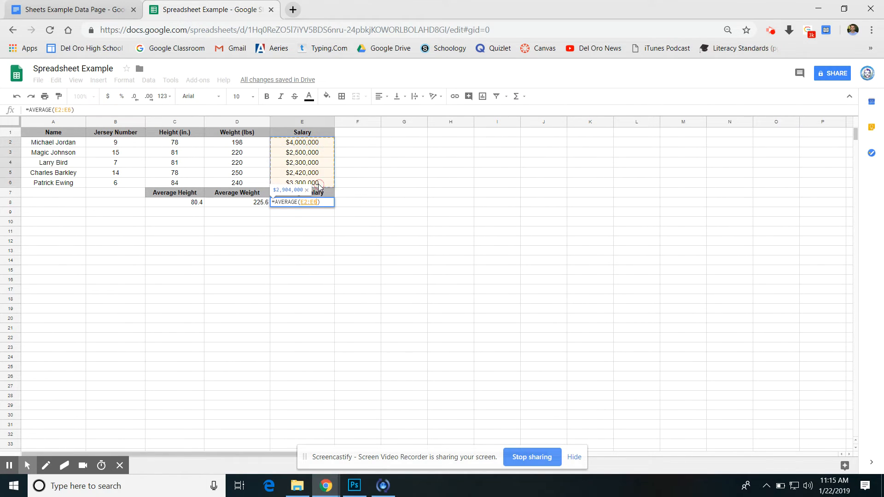
key(Return)
click(310, 263)
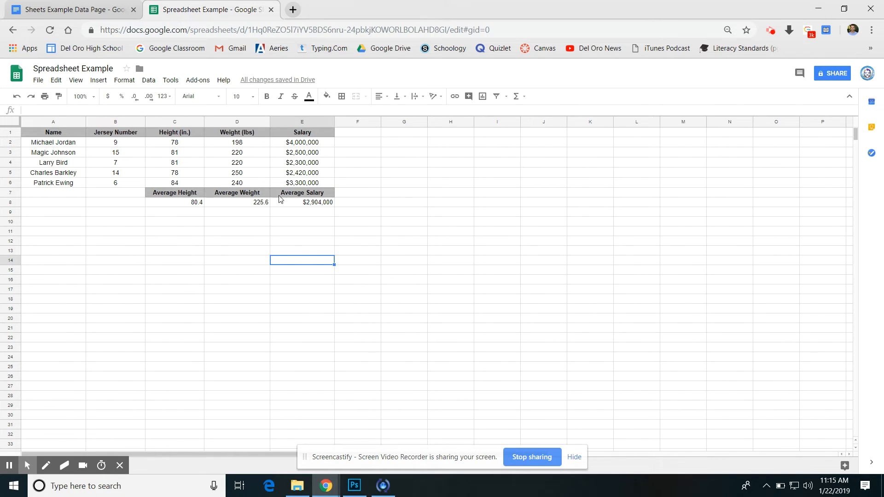
Center the three calculated averages in cells C8:E8 horizontally
drag(189, 205, 312, 205)
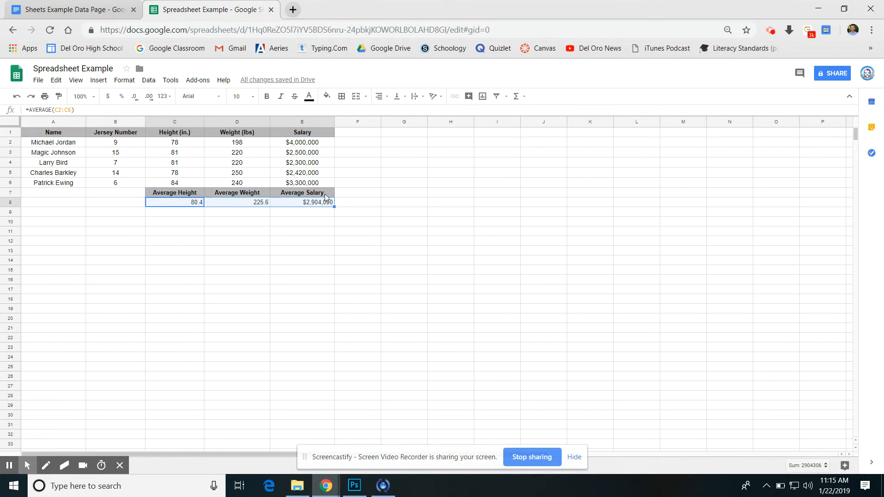
click(379, 96)
click(394, 113)
click(376, 214)
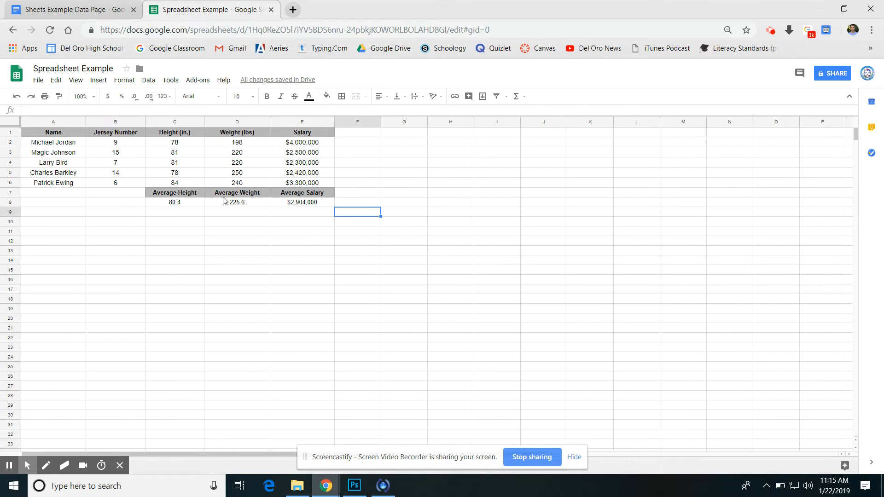
Enter the label "Total $ Given to Starters" in cell E9 and widen column E to fit it
click(290, 214)
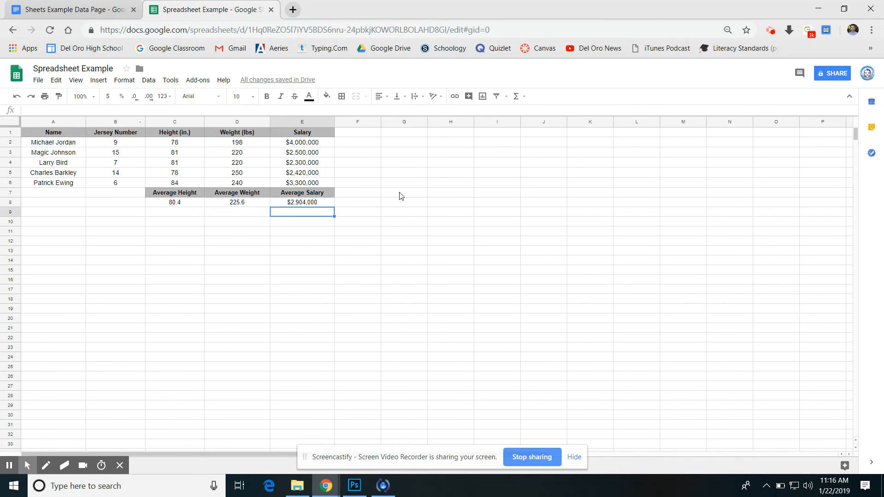
double_click(308, 215)
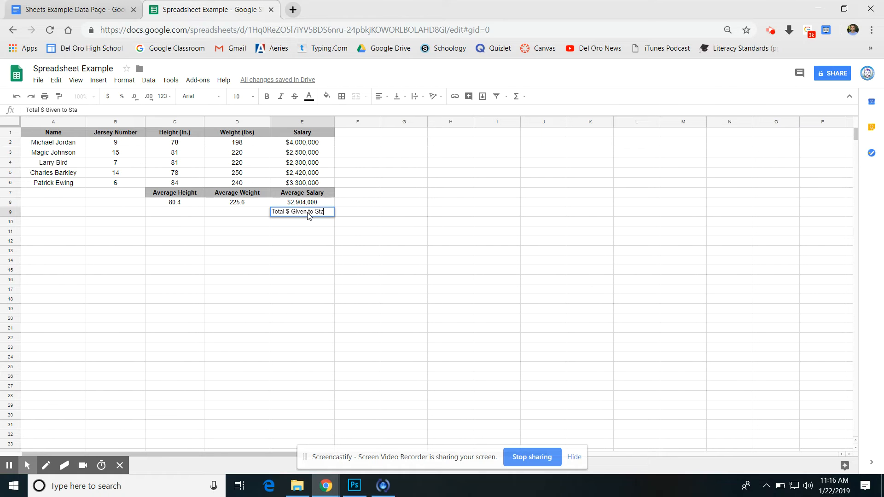
text(rters)
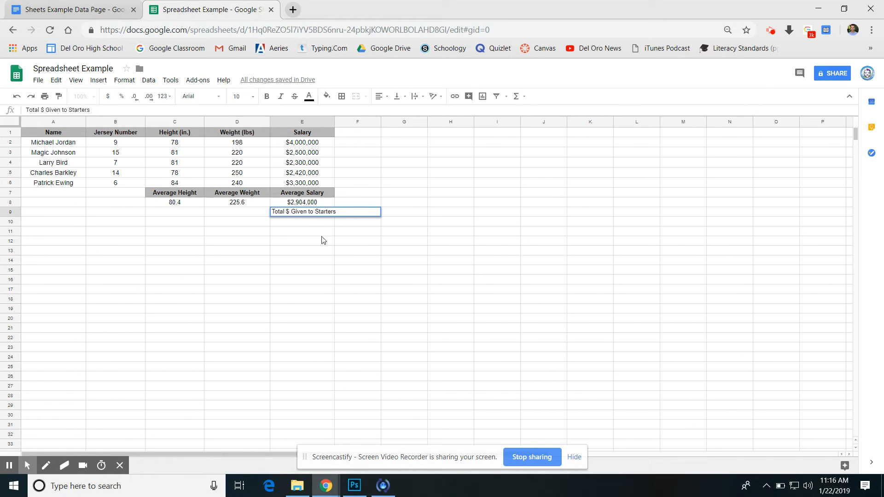
click(331, 252)
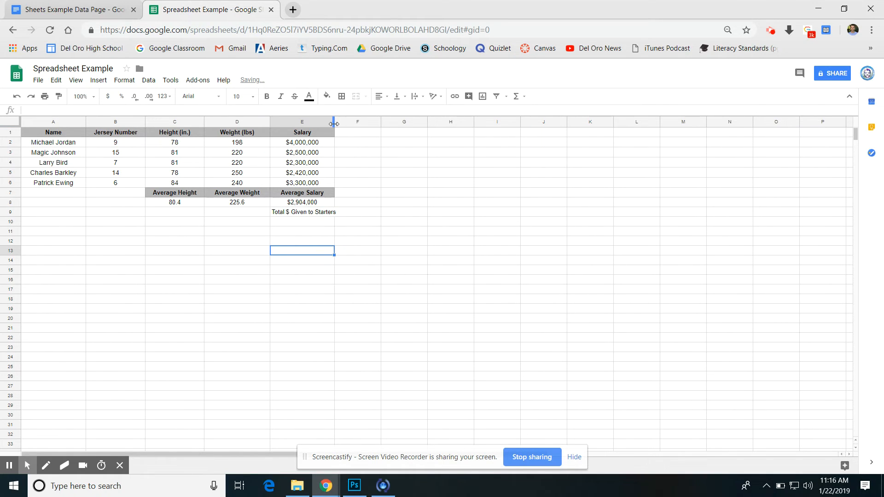
drag(333, 123, 348, 123)
Copy the formatting of the Average Salary label in E7 onto the total label in E9
click(309, 196)
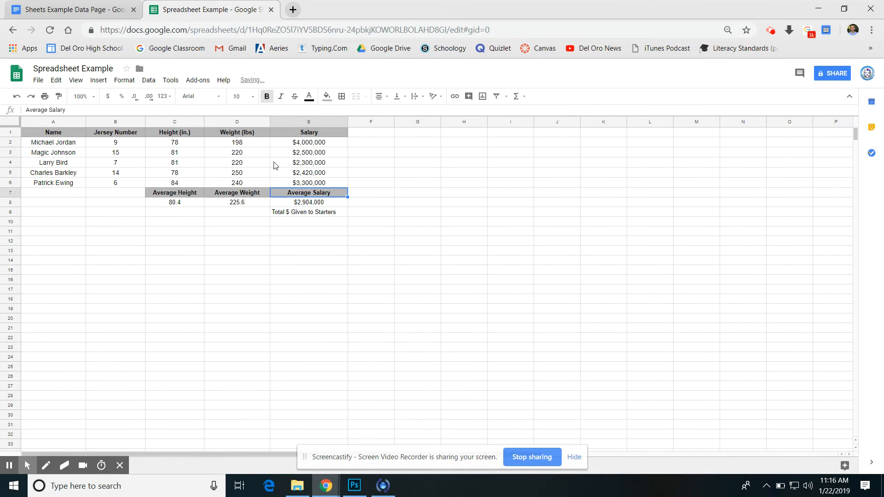
click(59, 95)
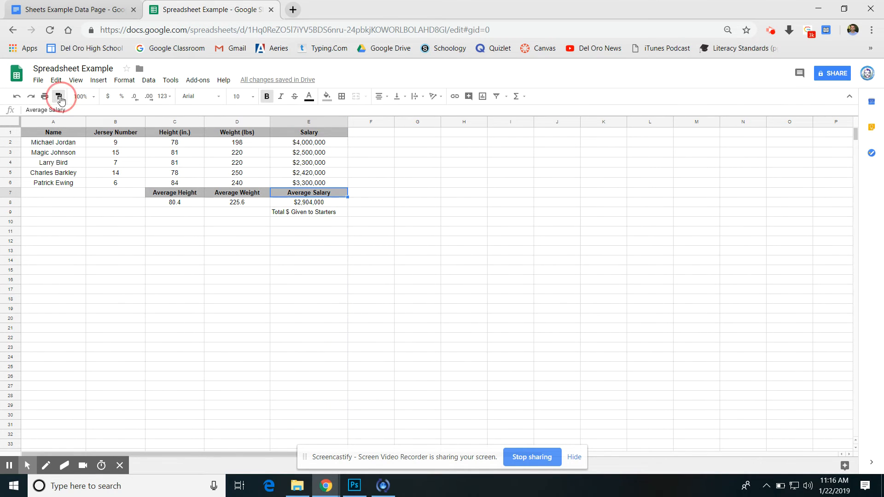
click(314, 212)
click(309, 251)
Calculate the total of the salaries in cell E10 with the SUM function over E2:E6
click(322, 223)
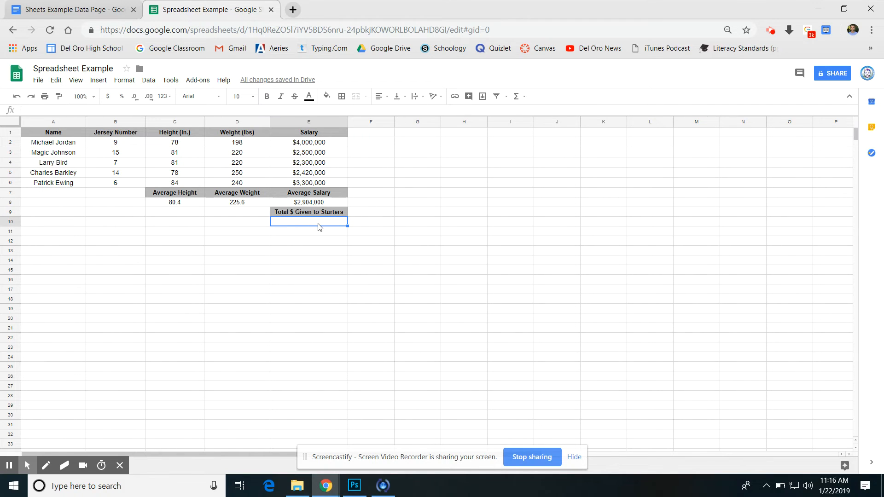
click(516, 97)
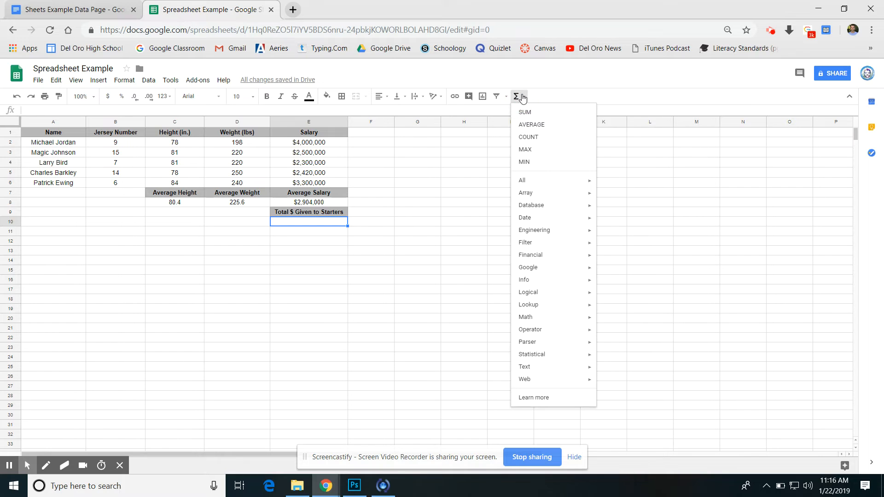
click(522, 97)
click(522, 96)
click(532, 115)
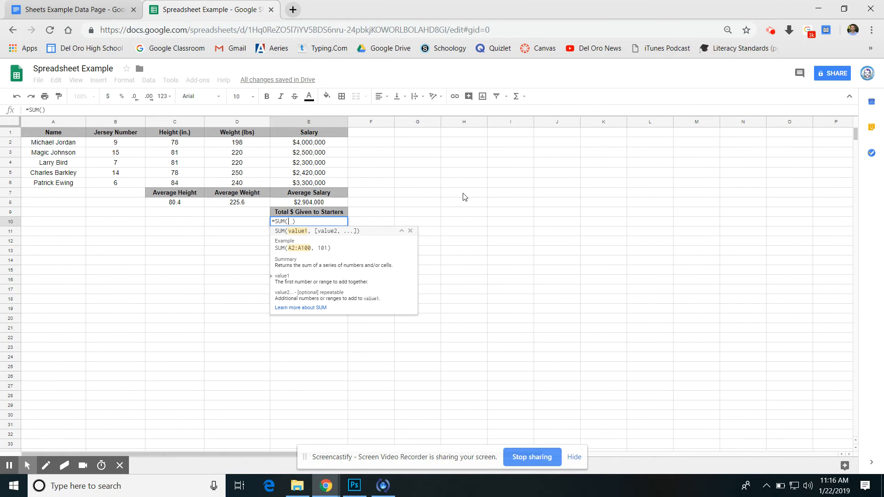
click(324, 143)
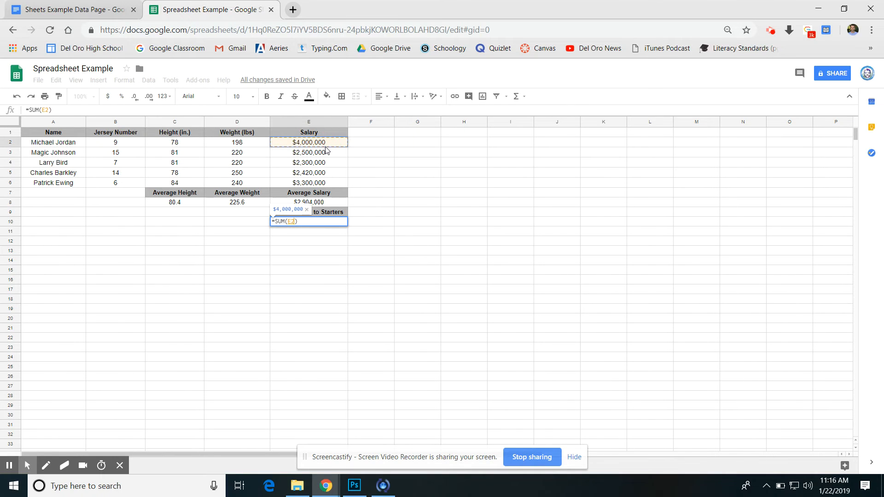
drag(324, 187, 324, 185)
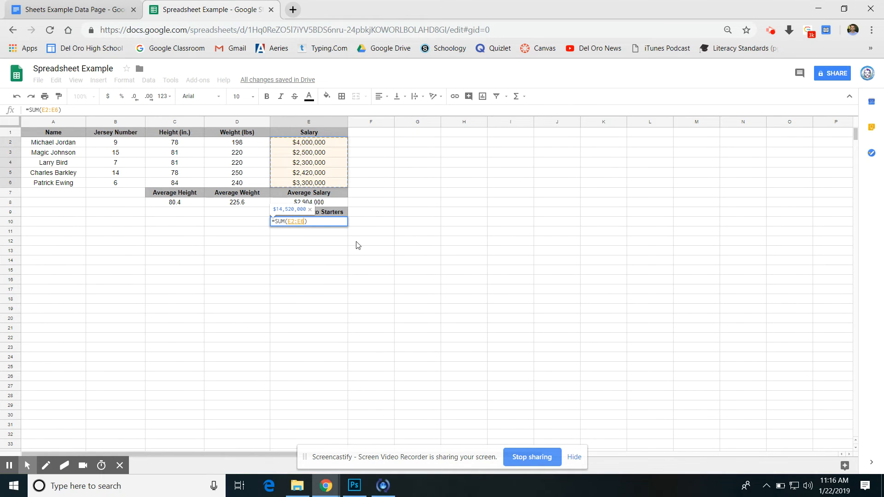
key(Return)
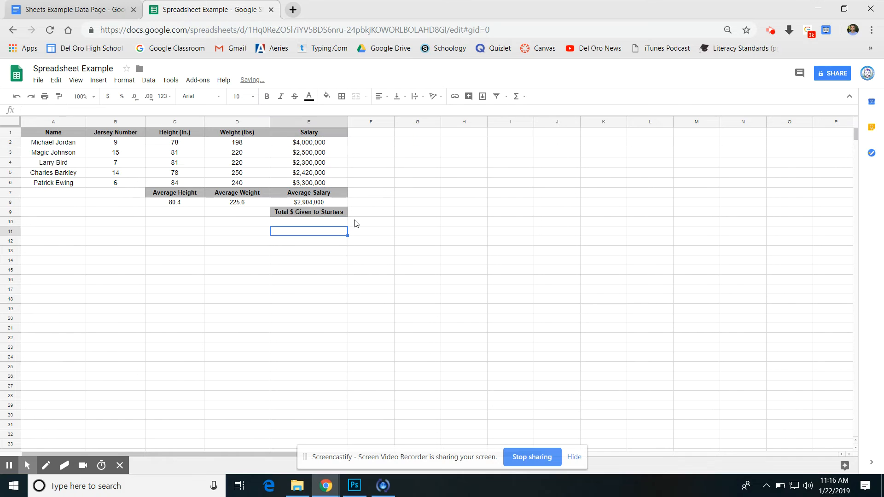
click(329, 263)
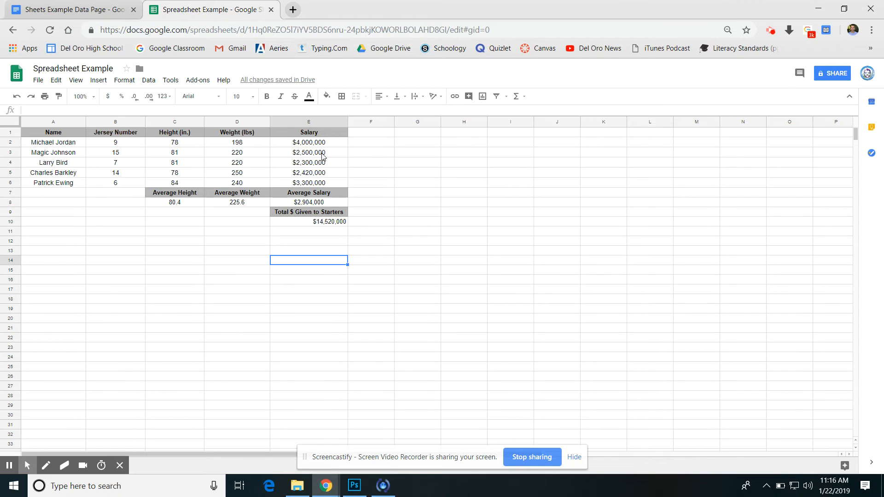
Center the salary total in cell E10 horizontally
click(318, 223)
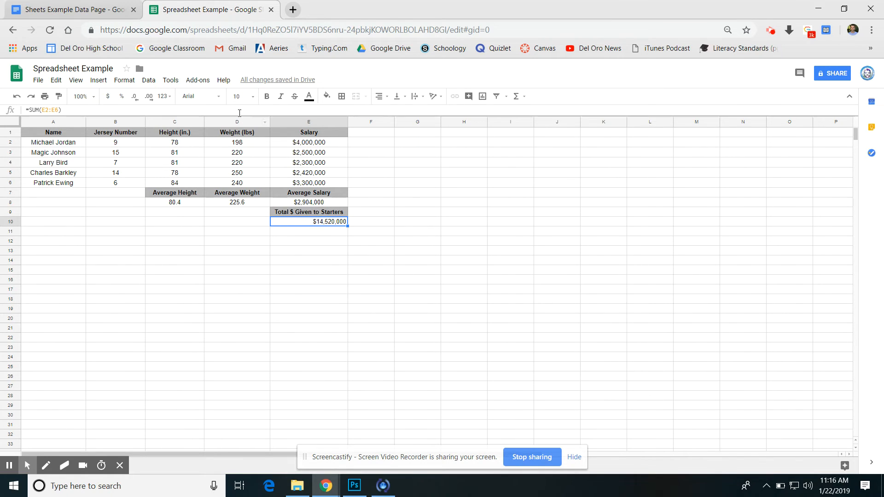
click(379, 97)
click(395, 113)
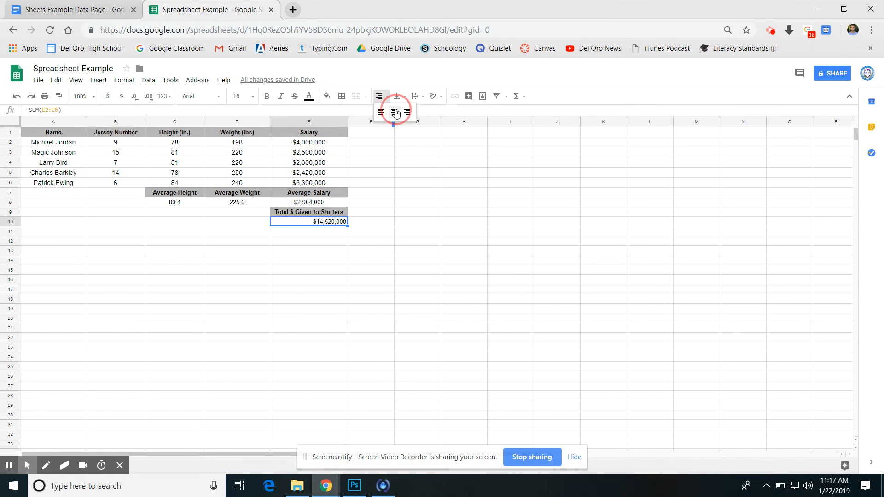
click(413, 215)
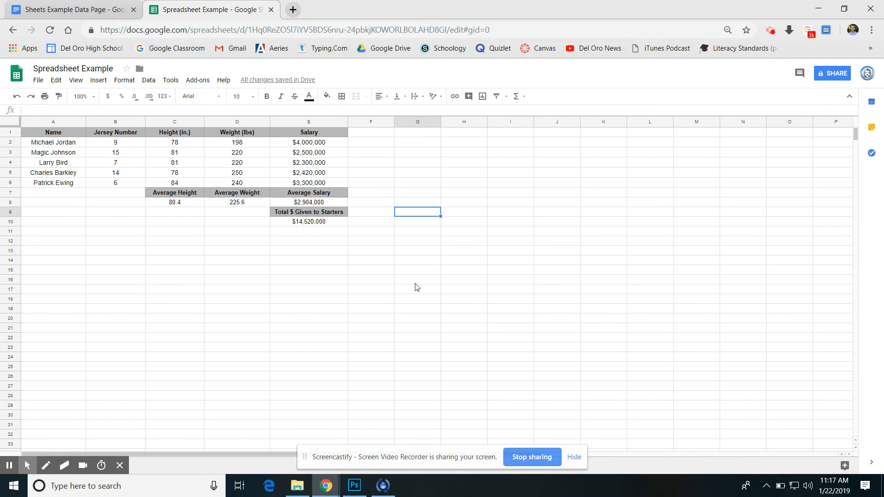
Fill the average labels in cells C7:E7 with light green
click(176, 193)
drag(227, 195, 316, 194)
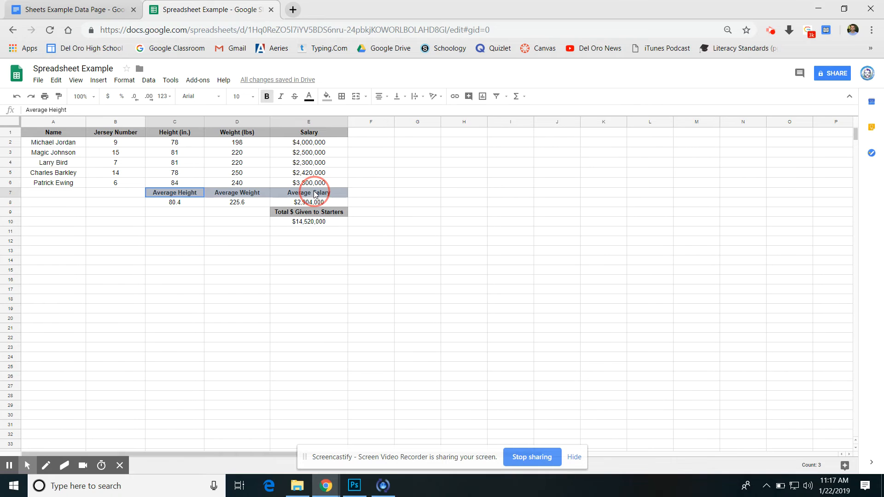
click(326, 96)
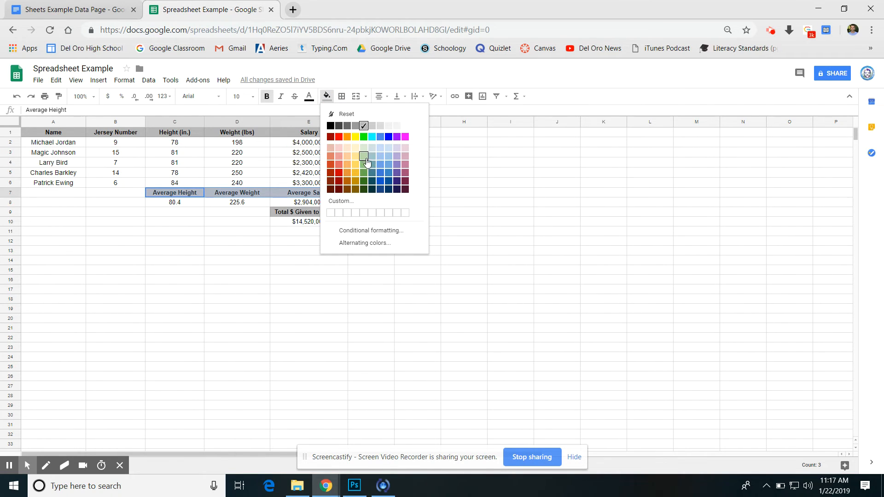
click(364, 156)
click(395, 213)
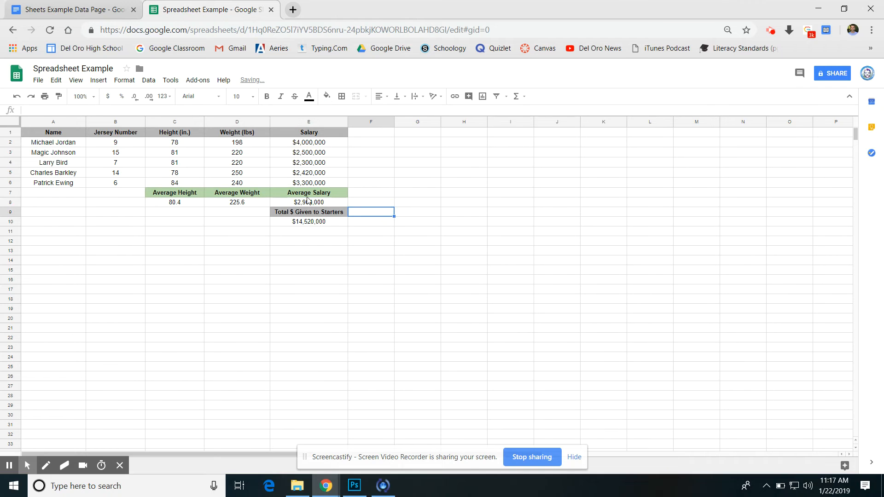
Fill the "Total $ Given to Starters" label in cell E9 with the palest cyan shade
click(283, 214)
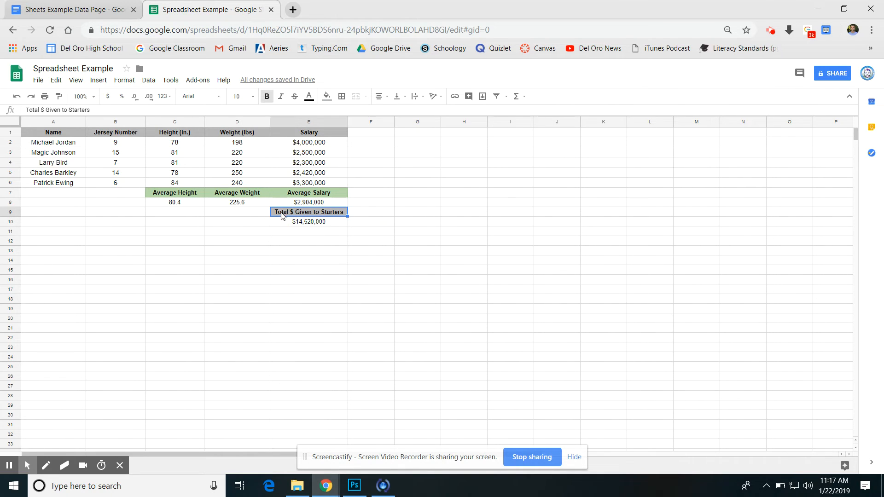
click(327, 97)
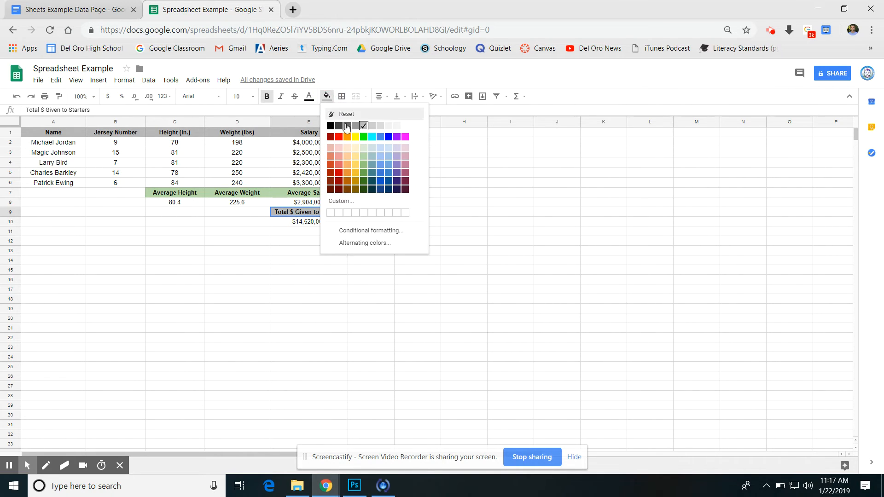
click(371, 148)
click(402, 212)
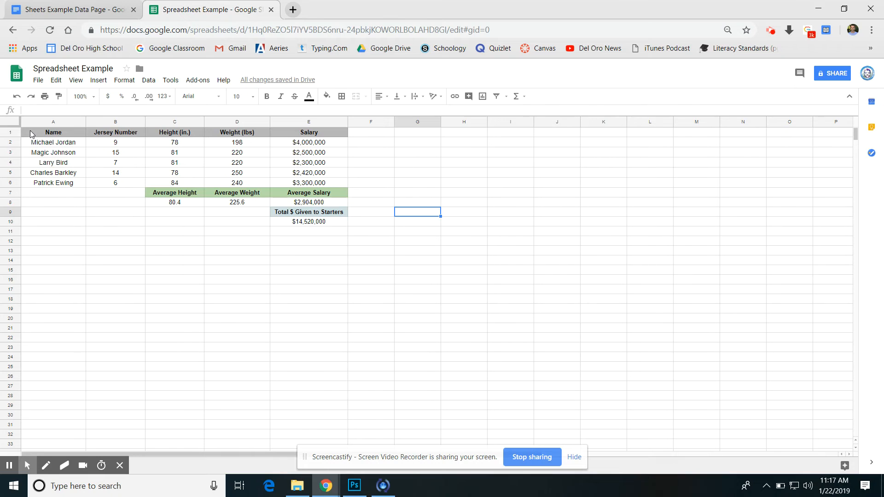
Apply borders on all cells of the player data table in A1:E6
drag(46, 134, 329, 184)
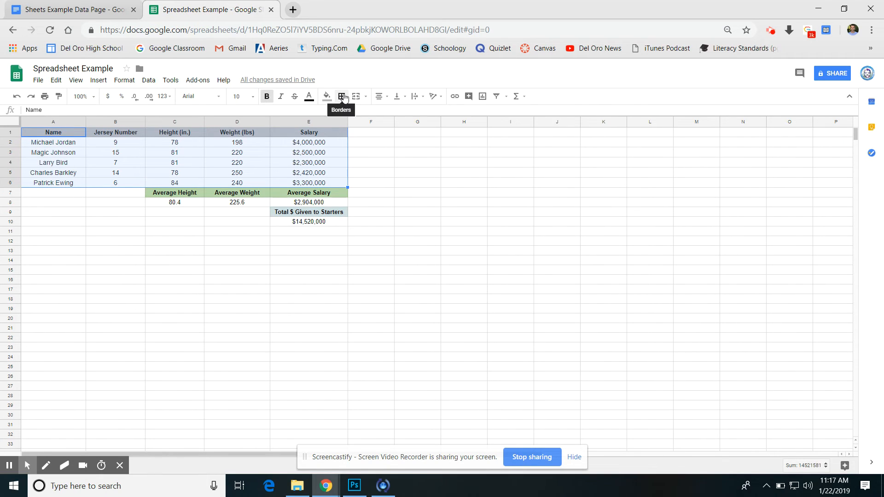
click(343, 97)
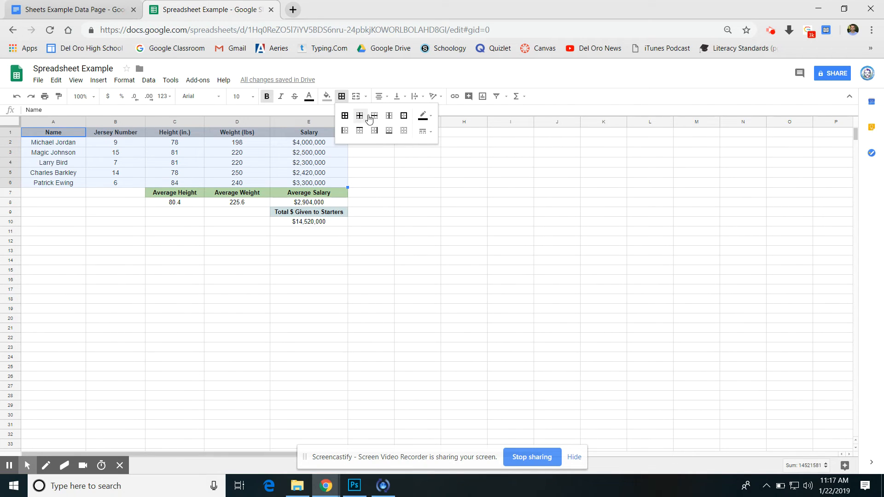
click(346, 117)
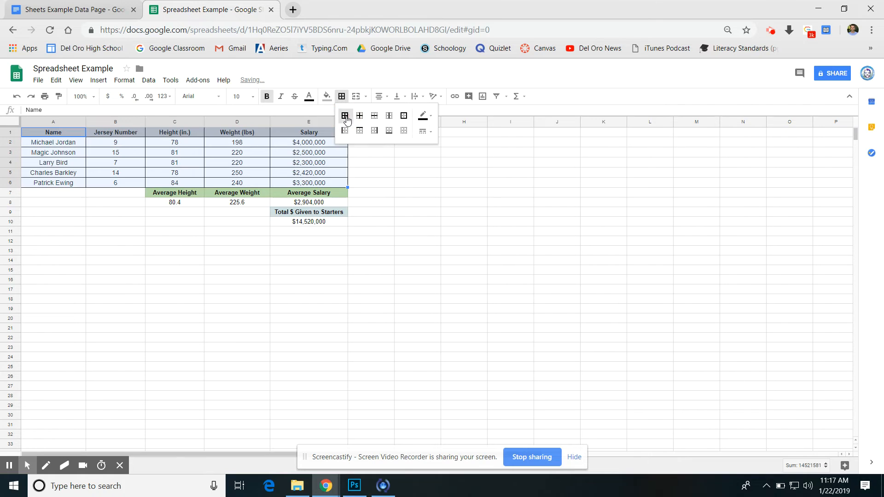
click(369, 183)
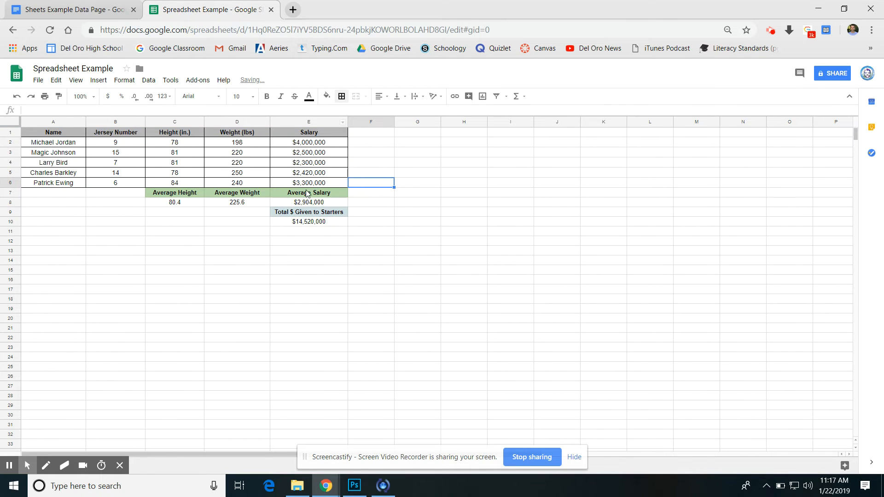
Apply all borders to the average salary and starters' total cells in E7:E10
drag(309, 193, 307, 223)
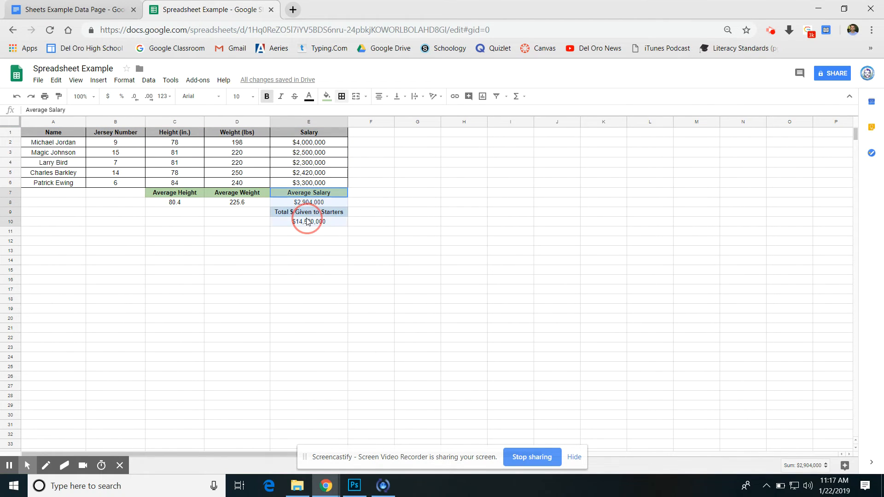
click(341, 96)
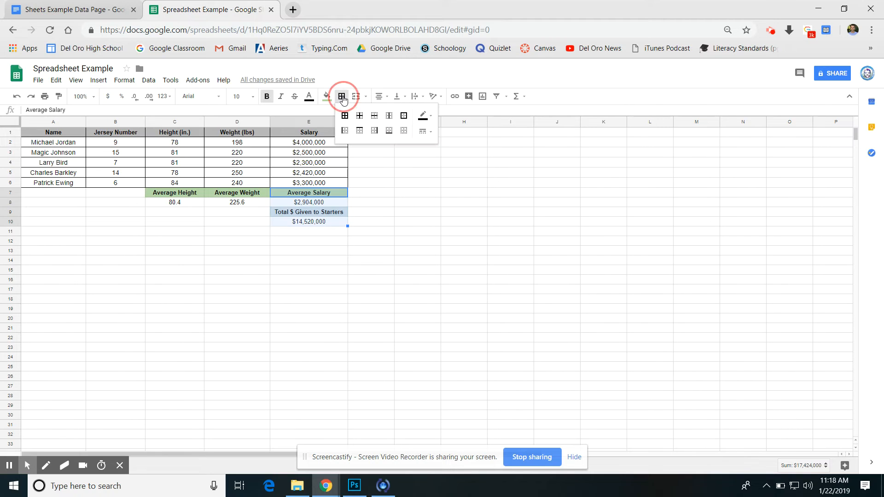
click(345, 115)
click(380, 204)
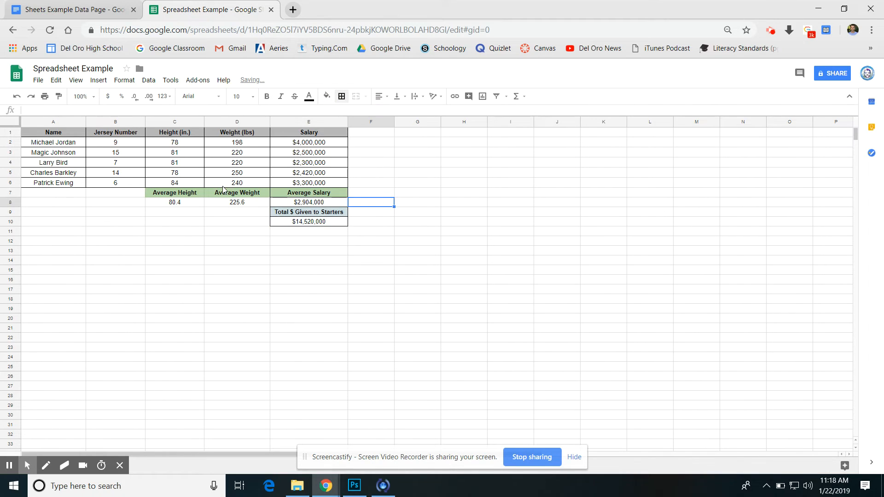
Apply all borders to the average weight cells D7:D8 and the average height cells C7:C8
drag(226, 192, 227, 203)
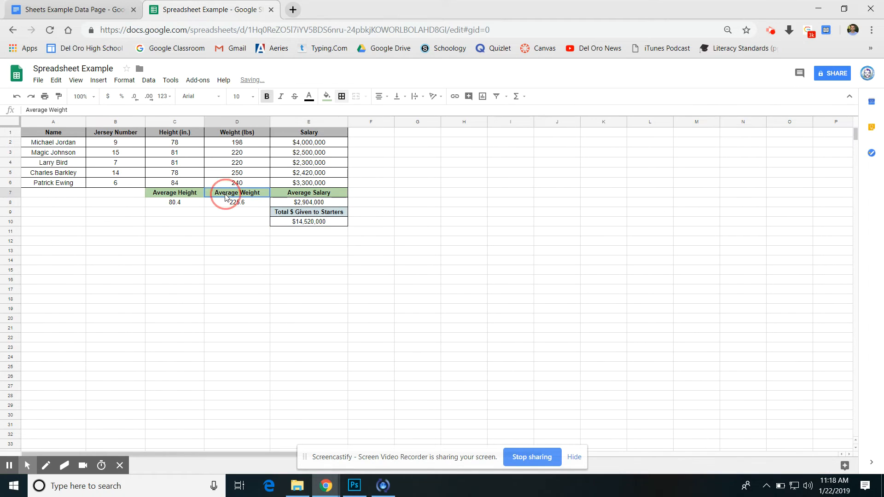
click(341, 95)
click(345, 115)
drag(169, 192, 169, 203)
click(341, 96)
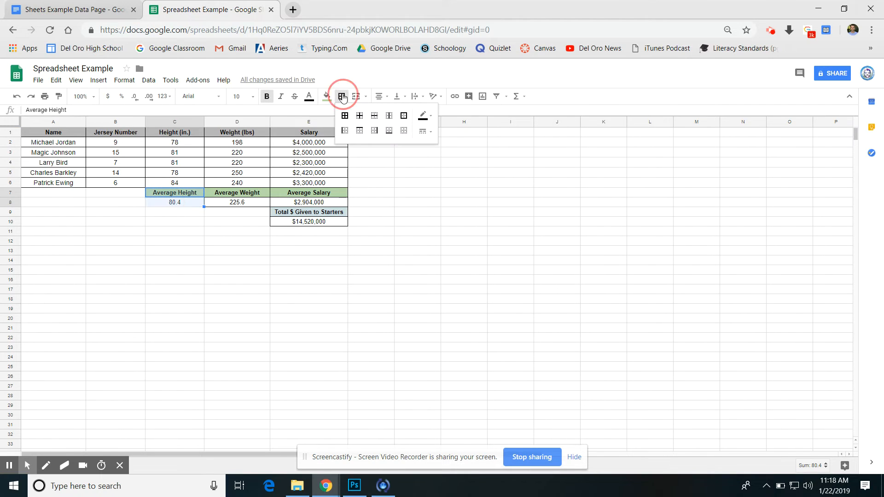
click(344, 116)
click(376, 204)
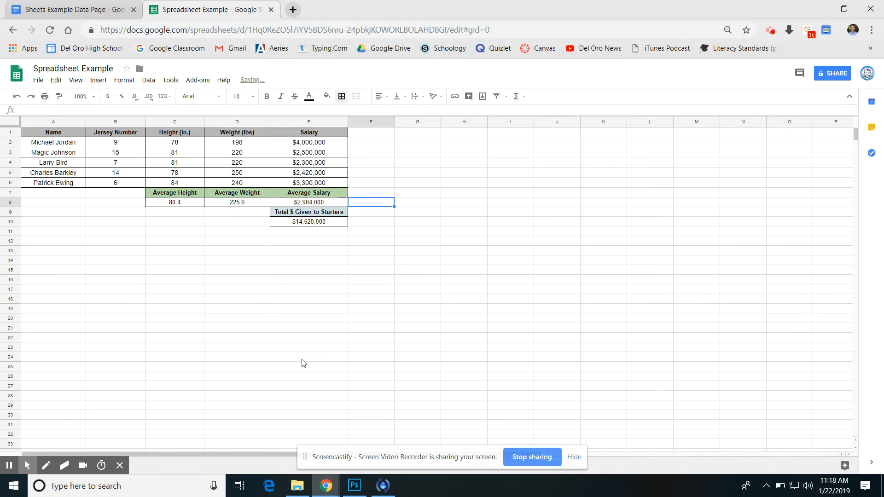
click(193, 261)
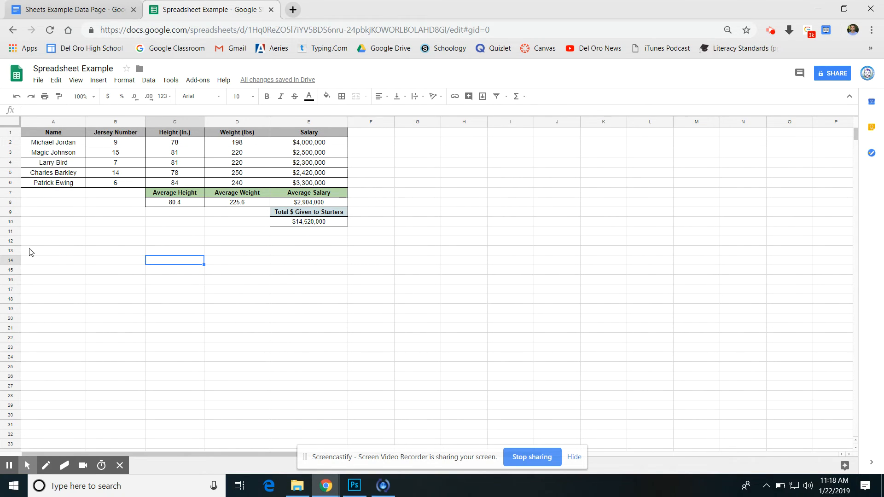
click(65, 231)
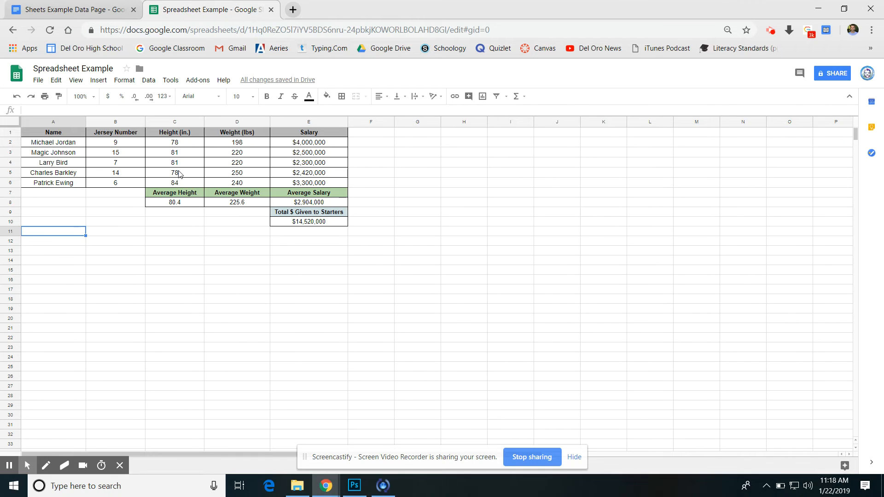
Insert a chart from the Name data in A1:A6 and the Height data in C1:C6
click(55, 135)
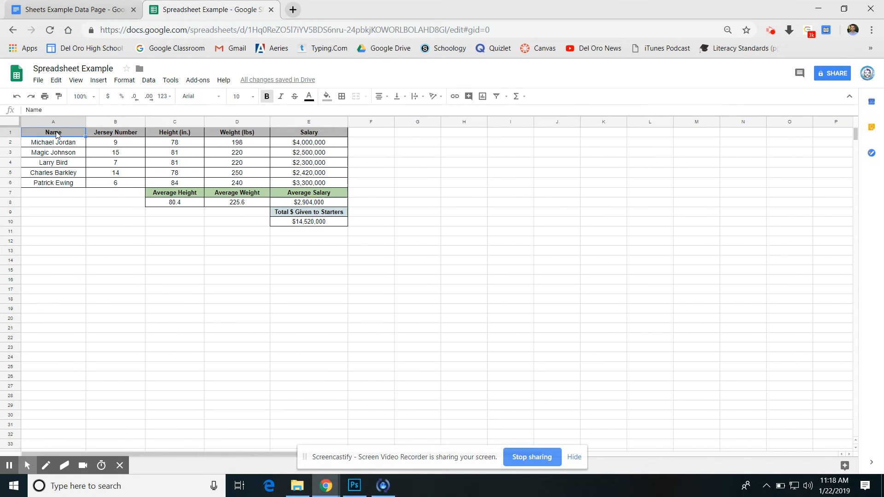
drag(56, 133, 56, 184)
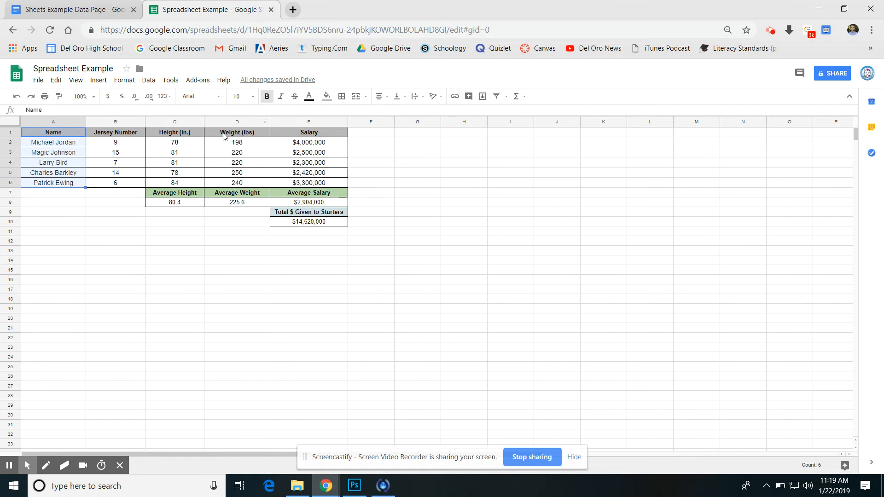
drag(182, 135, 179, 188)
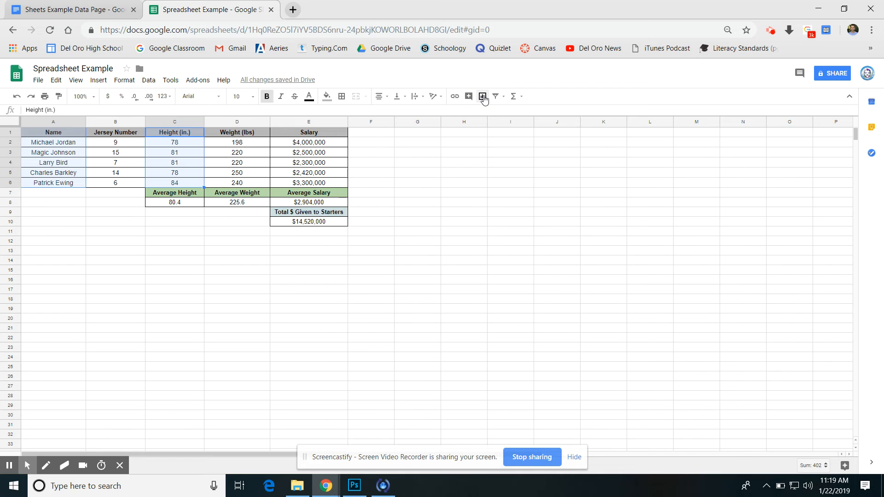
click(483, 96)
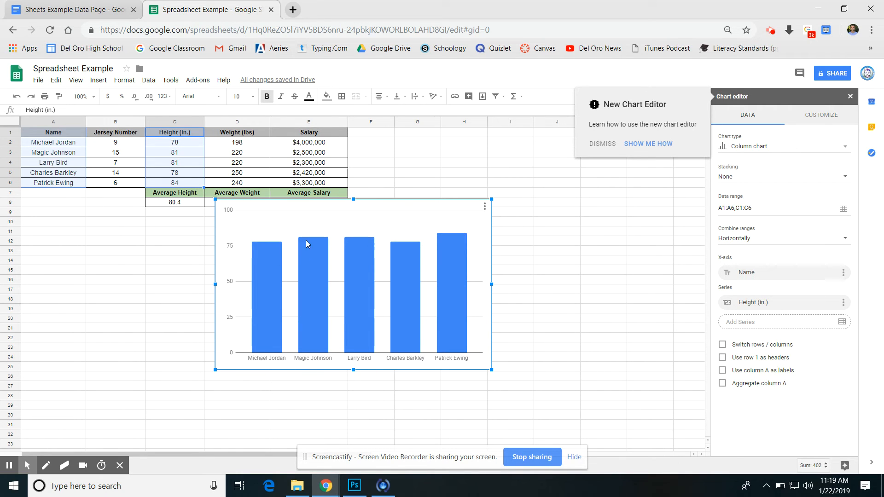
Move the chart below the table so it starts at cell A13, and reopen its chart editor
drag(339, 263, 156, 306)
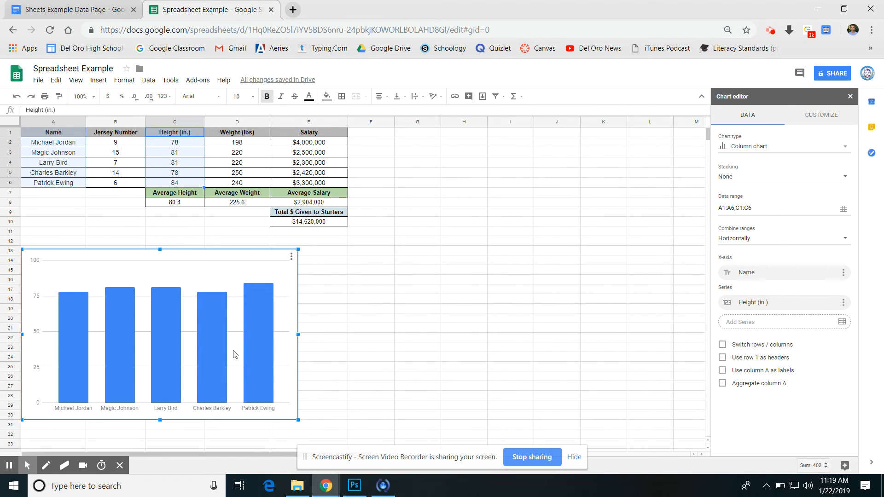
mouse_move(217, 342)
click(850, 96)
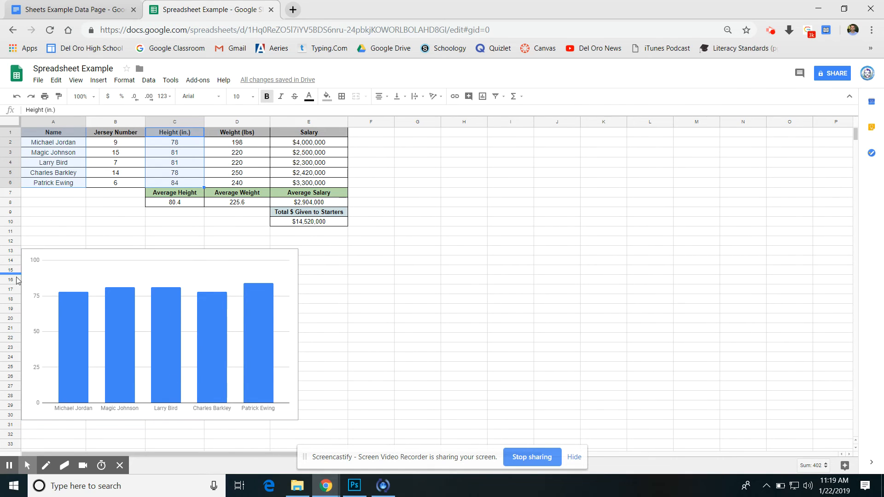
click(123, 303)
click(122, 303)
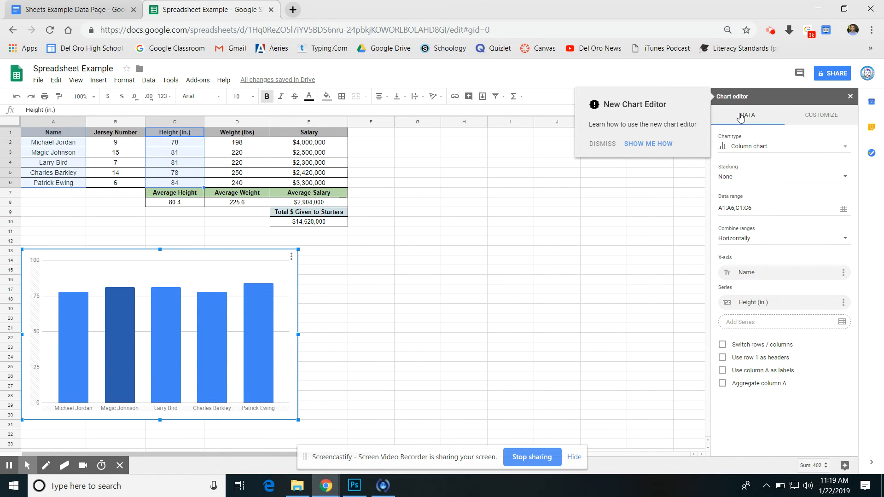
Try the 3D pie, area and 100% stacked area chart types, and return to the column chart
click(759, 147)
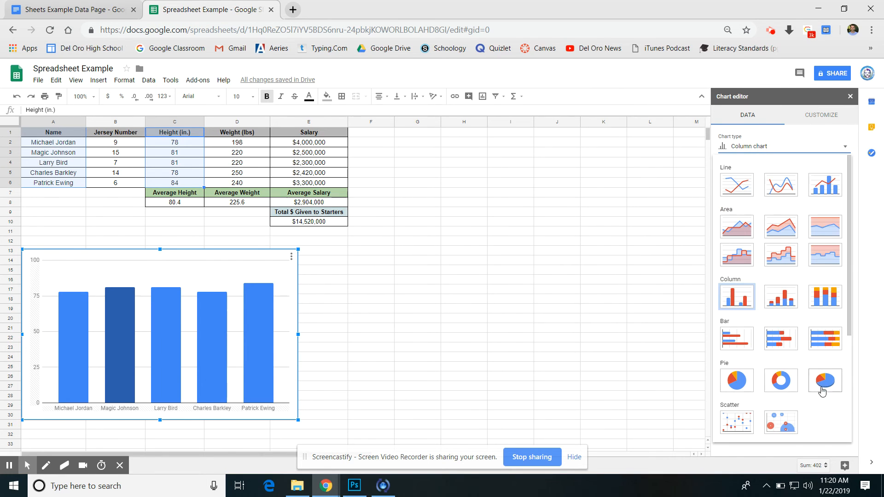
click(823, 386)
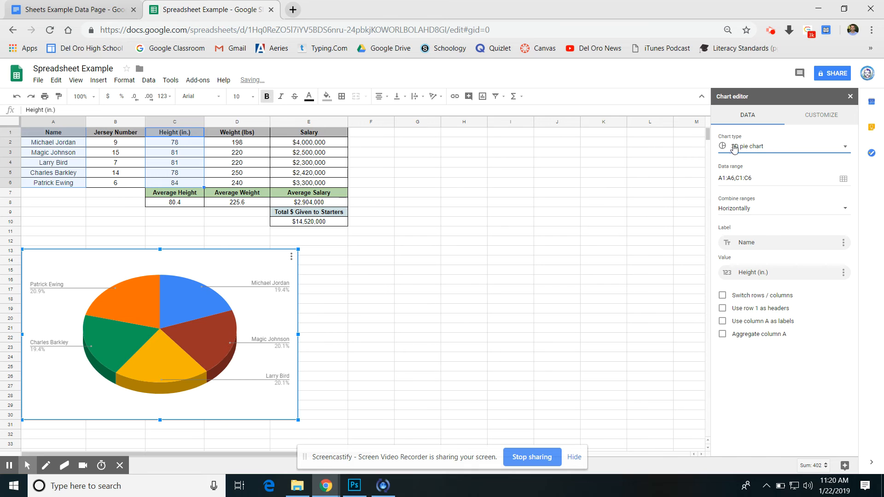
click(760, 148)
click(748, 228)
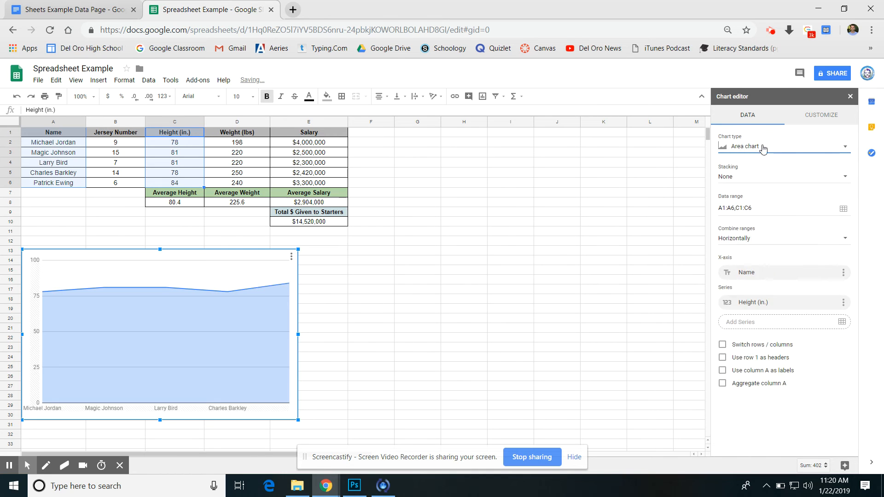
click(762, 149)
click(815, 229)
click(755, 148)
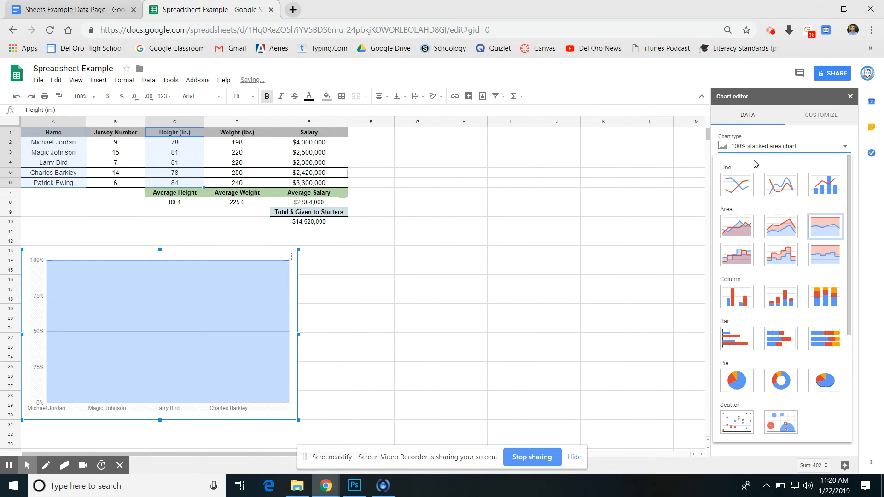
click(744, 305)
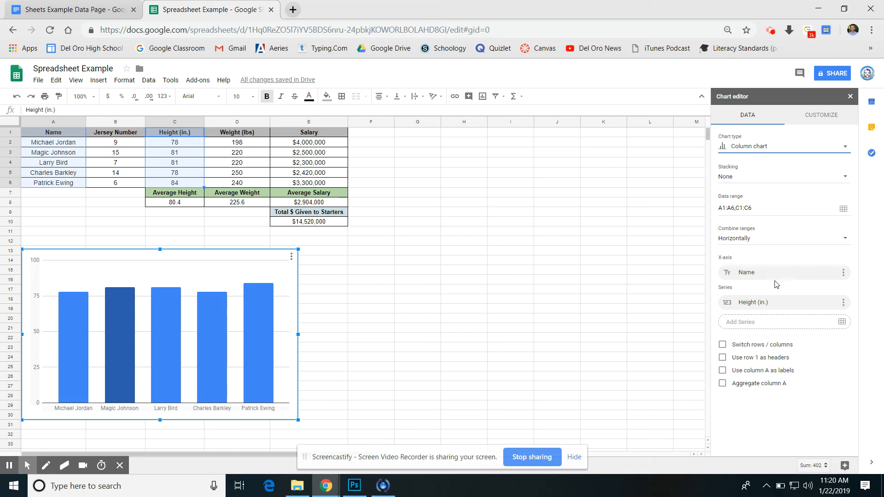
Turn on the 3D option in the column chart's style settings
click(812, 116)
click(777, 136)
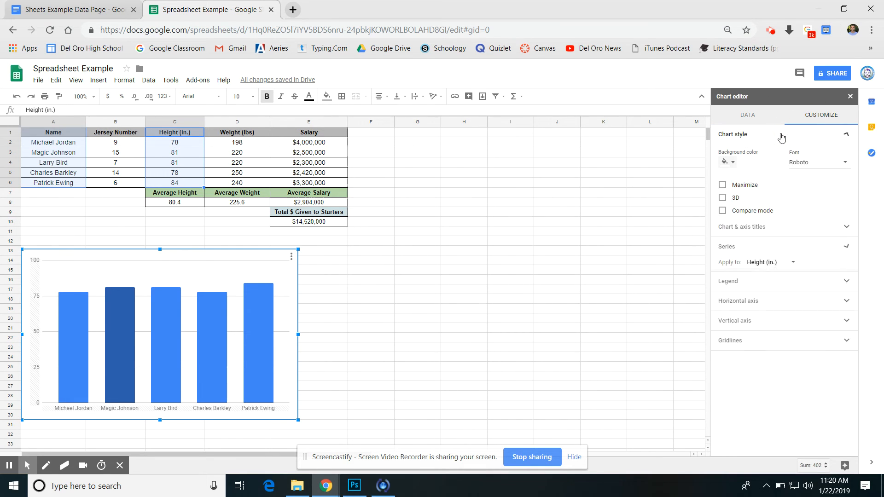
click(723, 199)
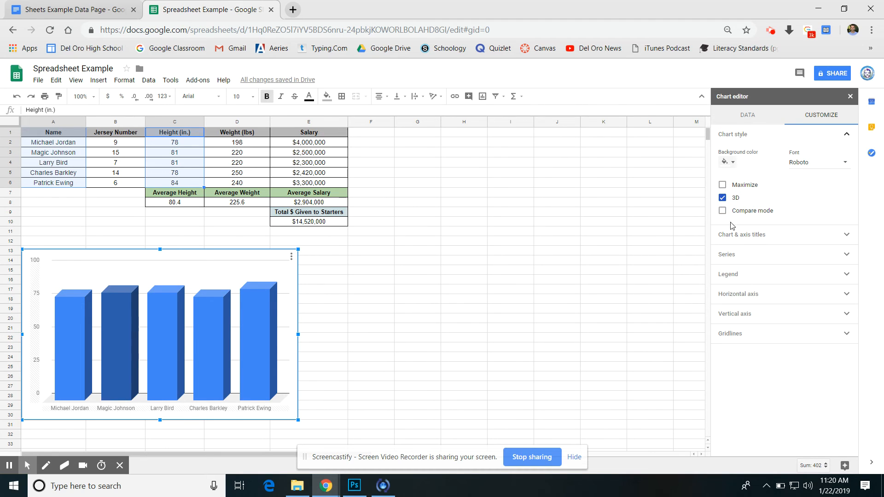
Set the chart's background color to medium gray and its font to Georgia
mouse_move(109, 341)
click(727, 162)
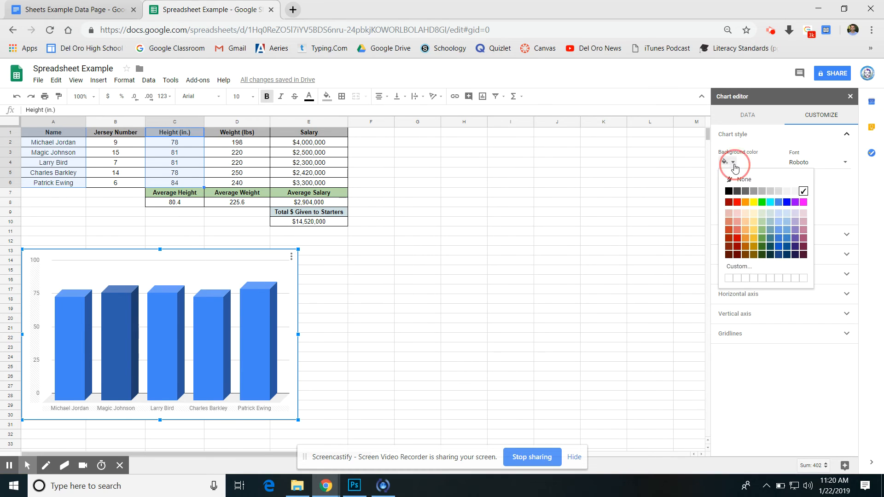
click(754, 188)
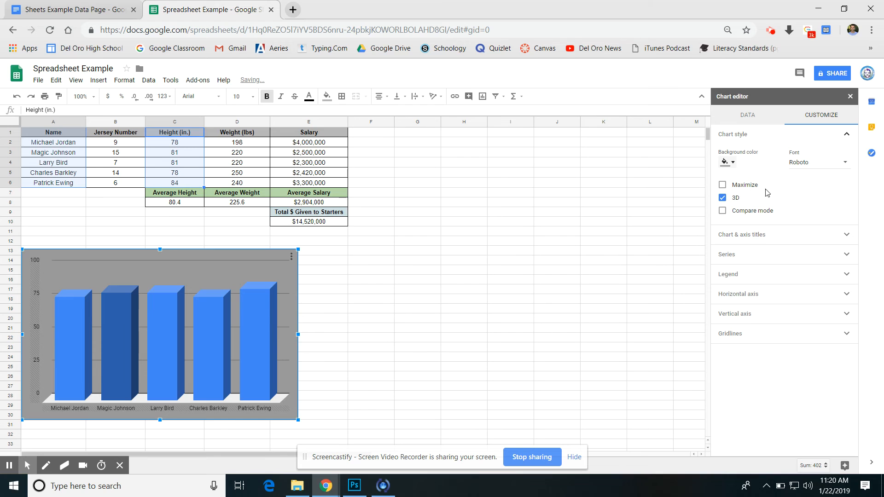
click(813, 163)
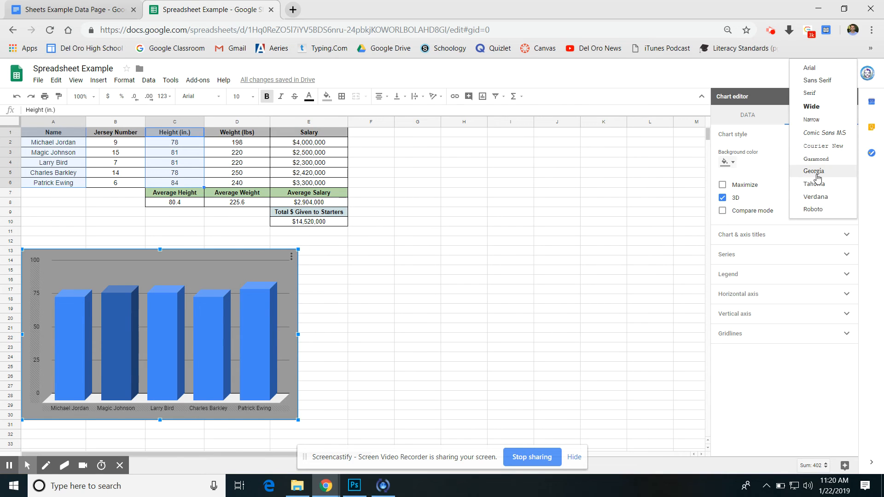
click(814, 172)
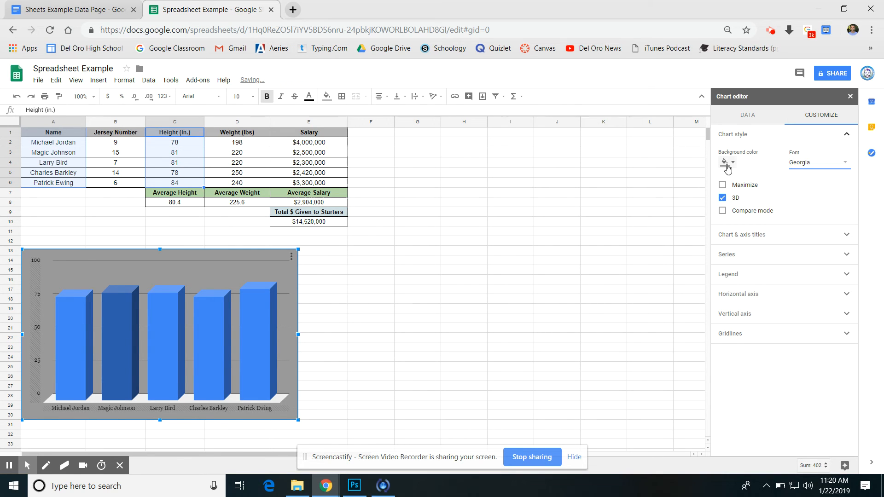
Title the chart "Player vs. Height" and leave the chart editor
click(761, 236)
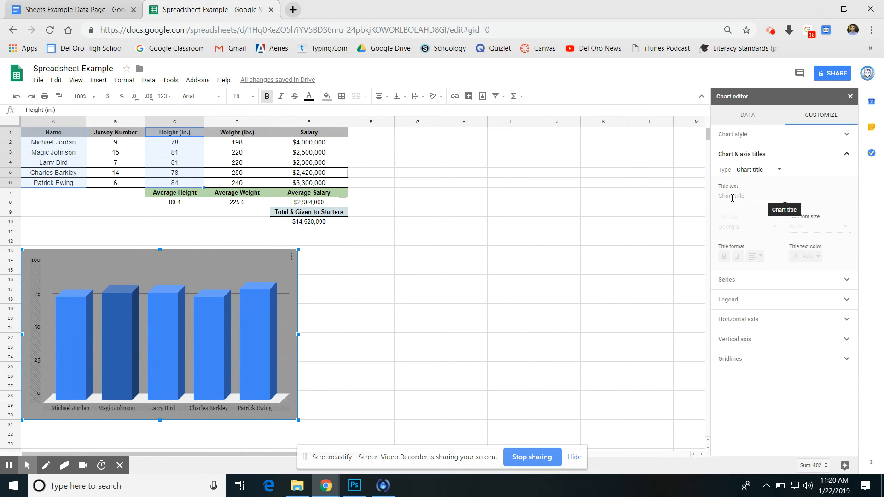
click(746, 196)
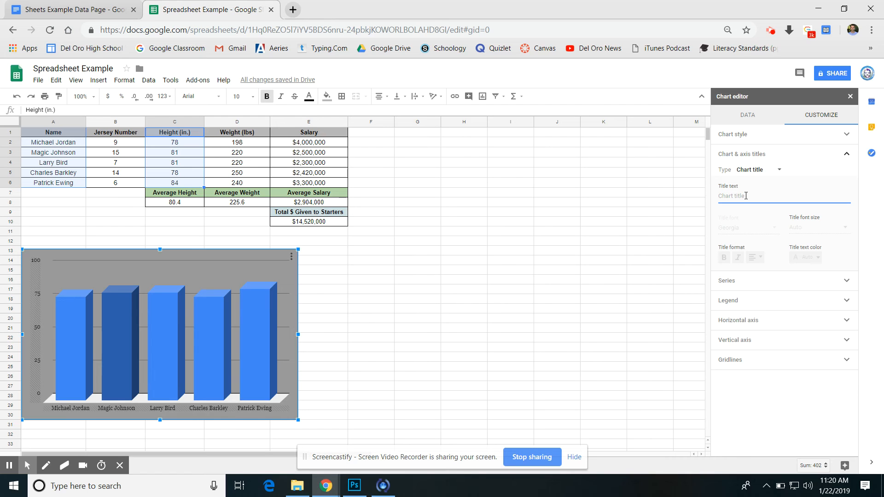
text(Pla)
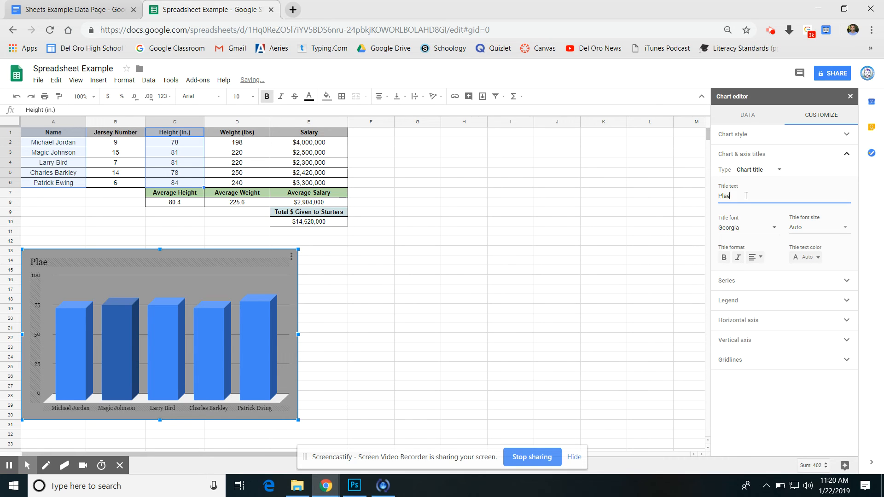
text(yer vs. Height)
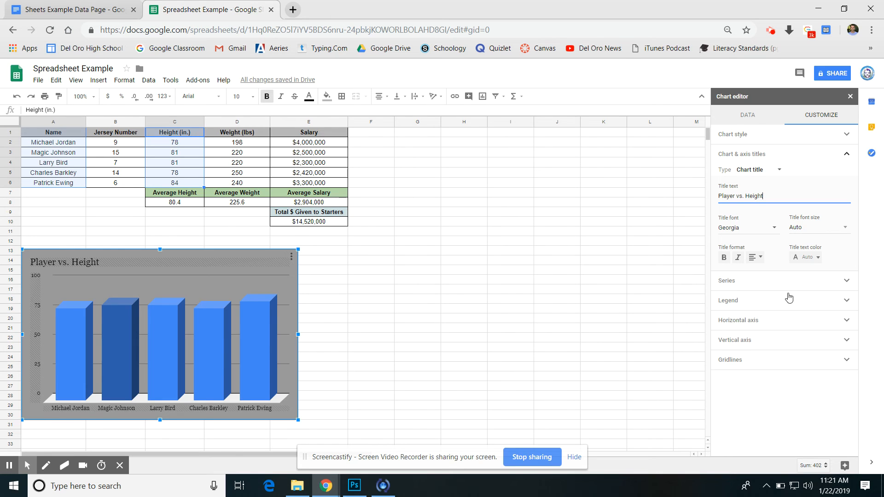
click(363, 291)
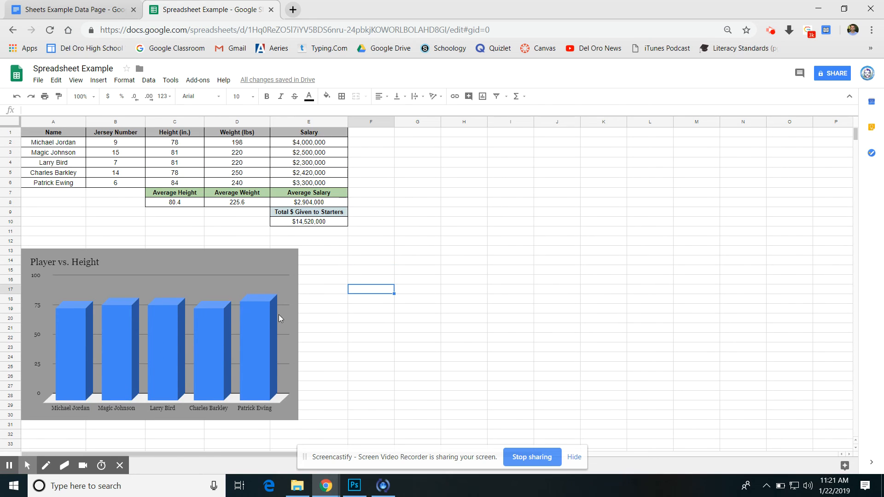
Insert a chart from the Name and Salary columns (A1:A6, E1:E6) and place it beside the Player vs. Height chart
drag(56, 134, 57, 183)
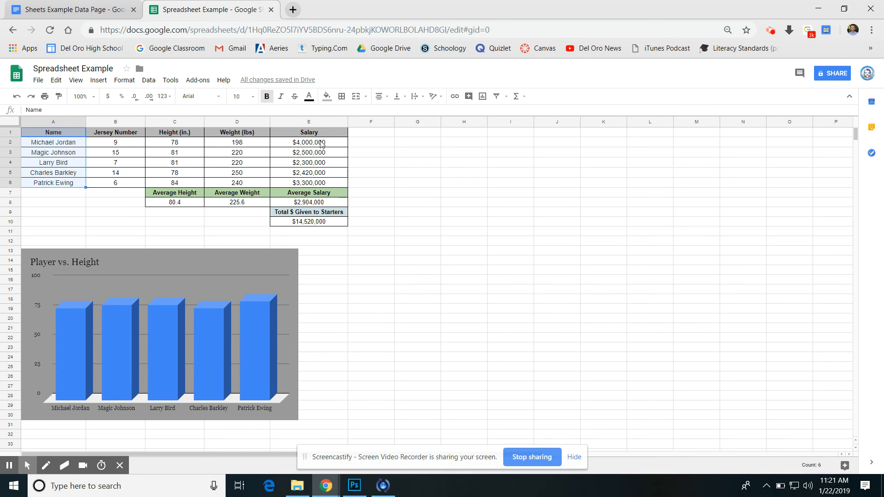
drag(325, 132, 325, 188)
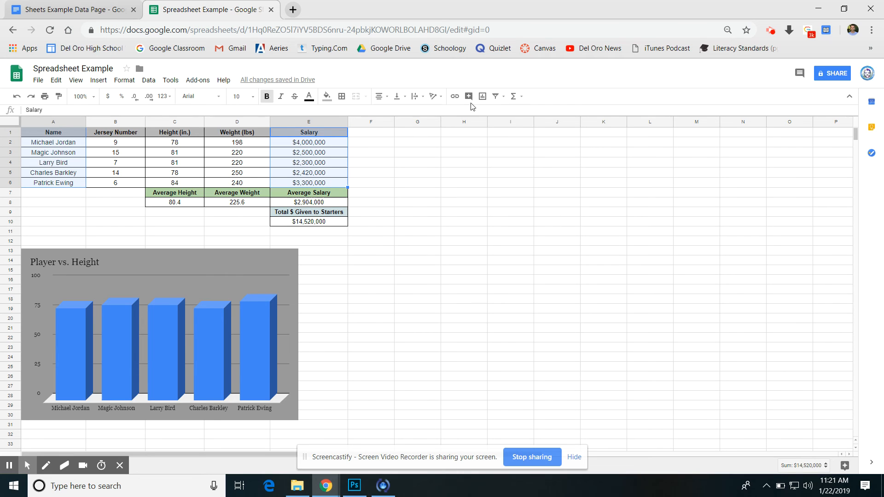
click(483, 98)
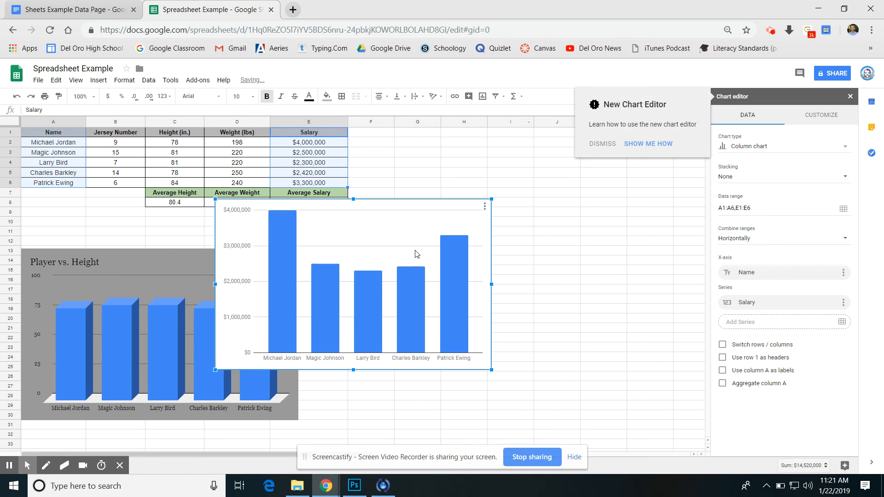
drag(379, 276, 466, 324)
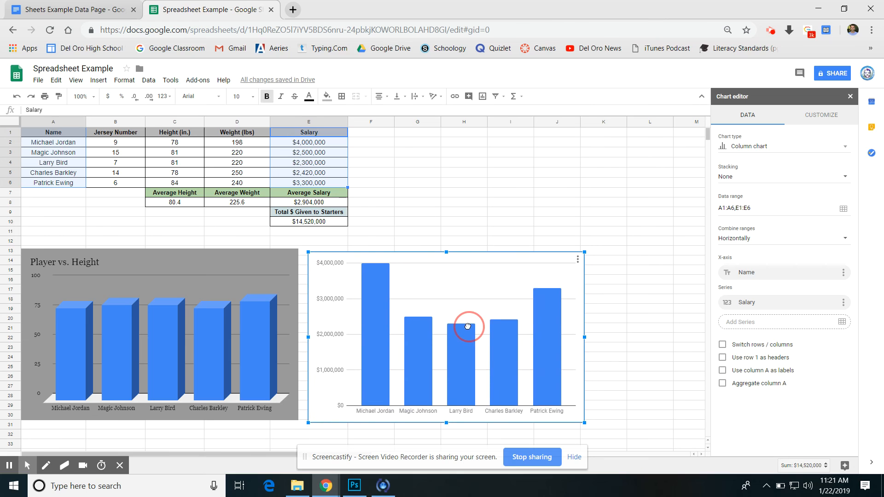
Change the salary chart's type to 3D pie chart and leave the chart editor
click(761, 150)
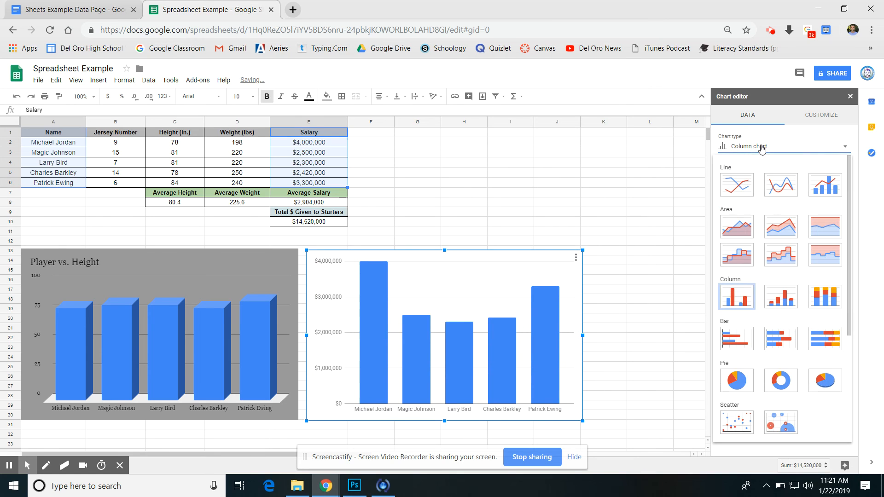
click(831, 388)
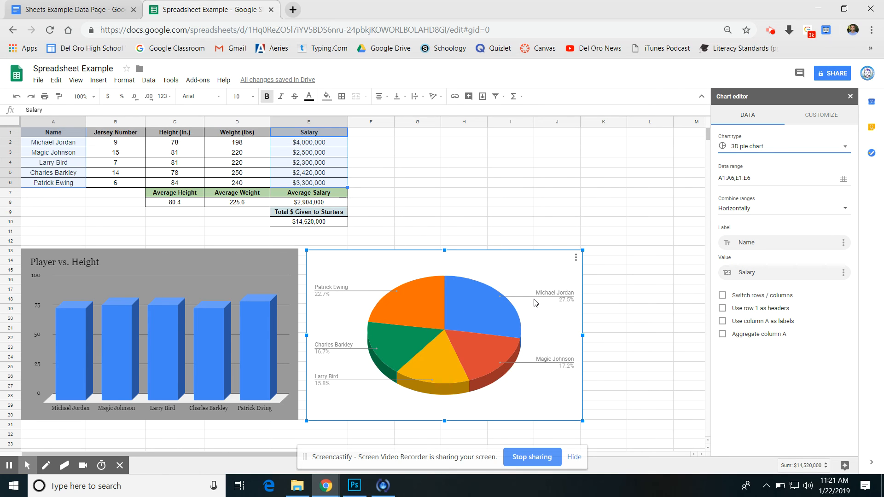
mouse_move(503, 317)
click(635, 329)
Set the salary pie chart's background color to a lighter gray than the height chart's and leave the chart editor
double_click(486, 270)
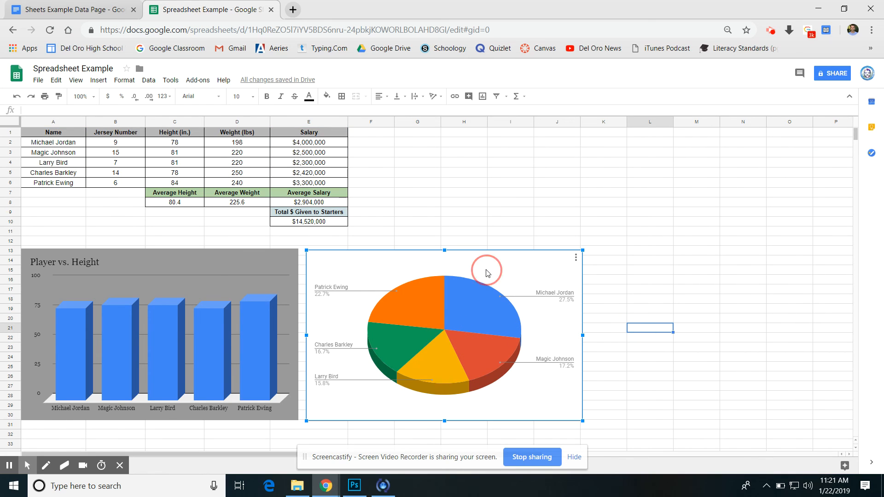
click(823, 118)
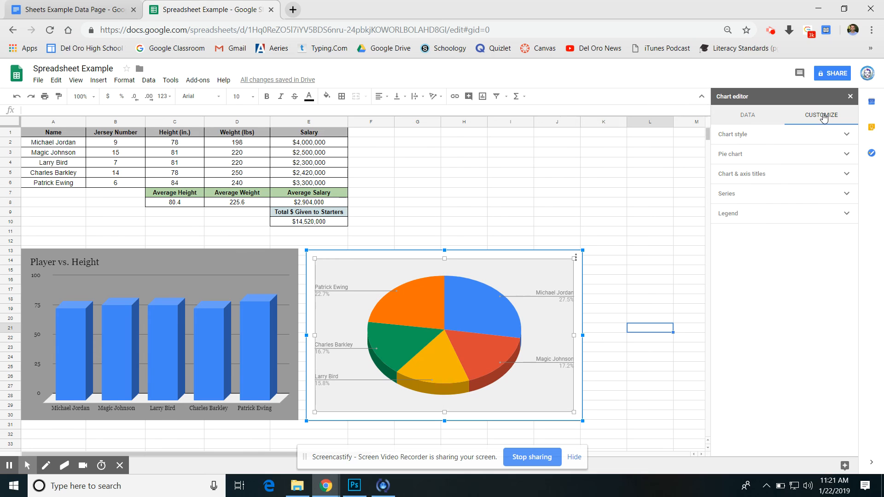
click(786, 140)
click(726, 162)
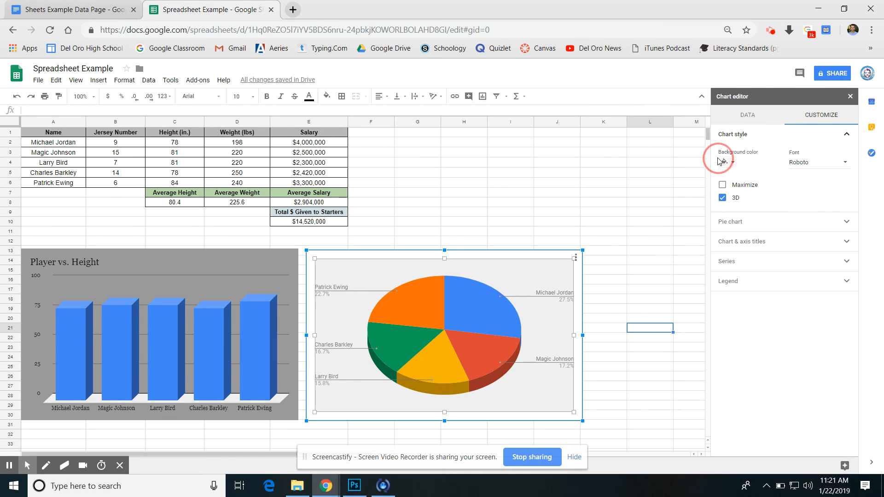
click(762, 192)
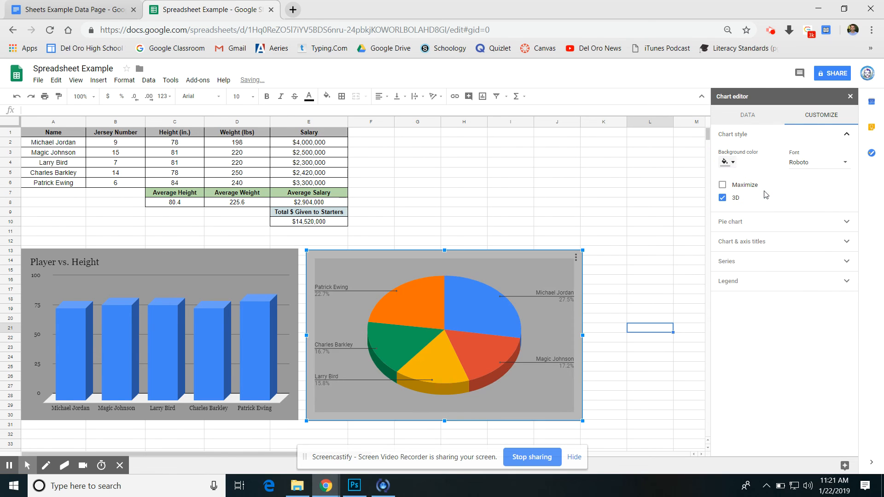
click(635, 299)
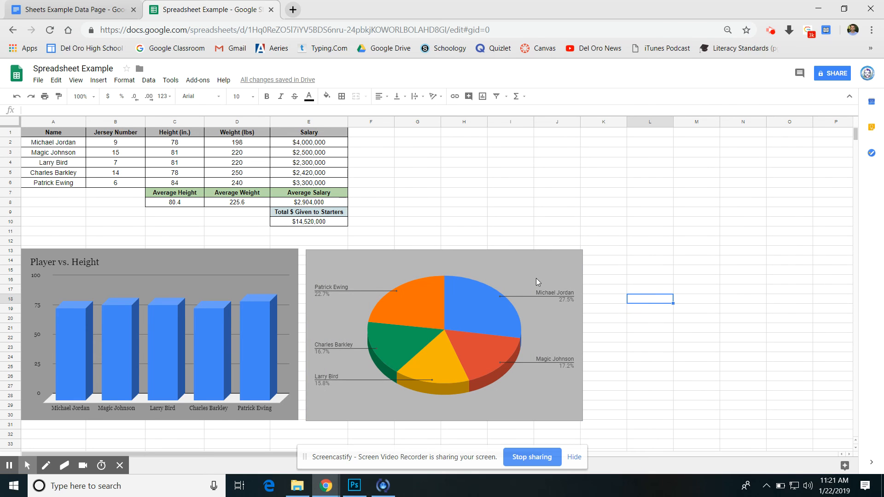
Set the salary pie chart's background to the same medium gray as the Player vs. Height chart
click(537, 277)
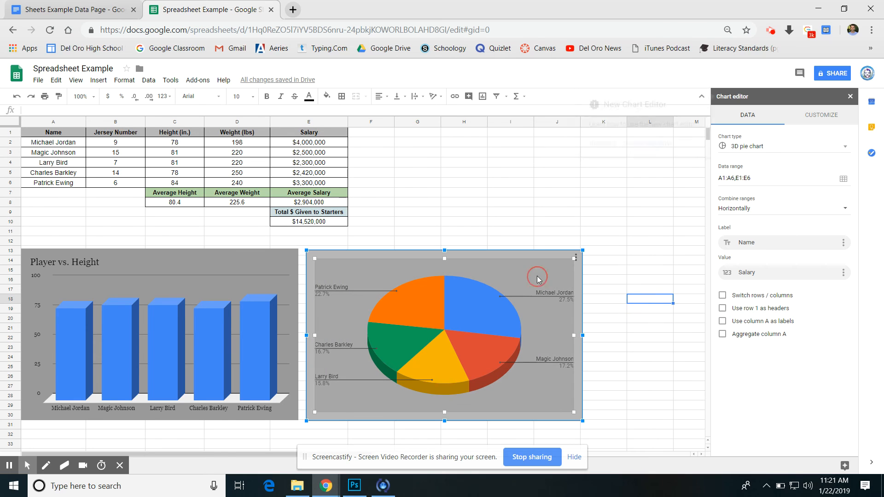
click(811, 122)
click(765, 141)
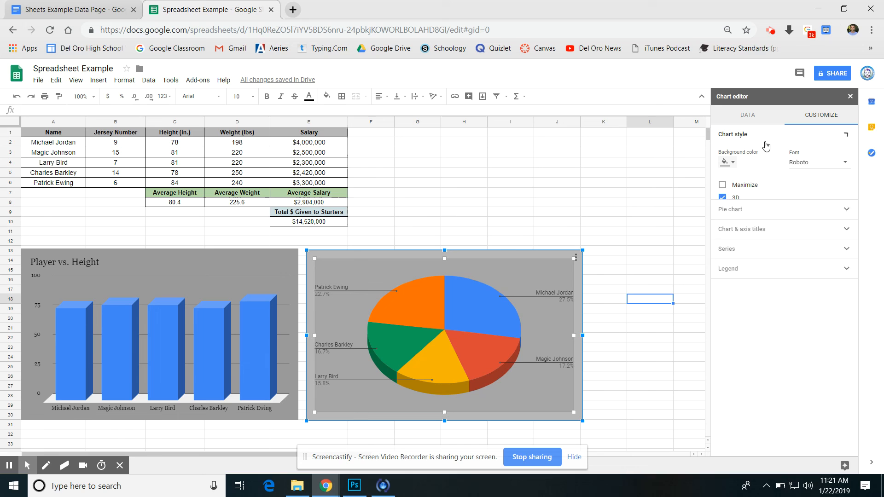
click(731, 163)
click(753, 191)
click(629, 271)
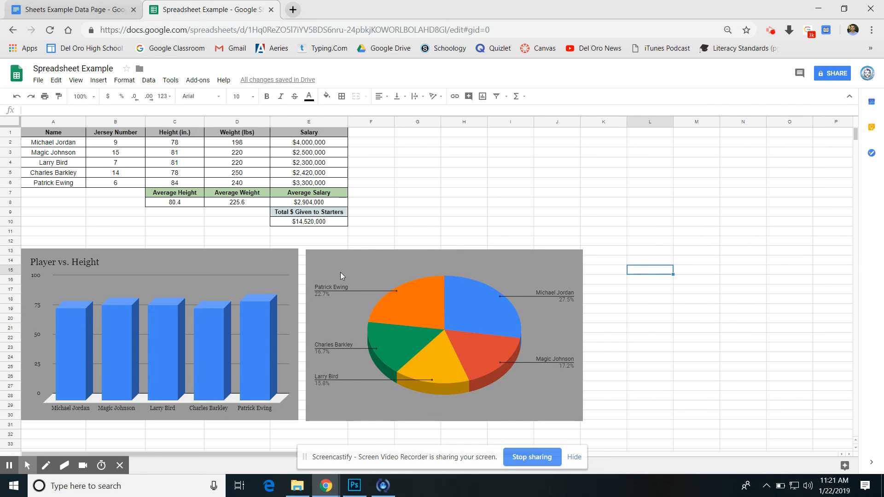
Title the pie chart "Player vs. Salary" and leave the chart editor
double_click(397, 270)
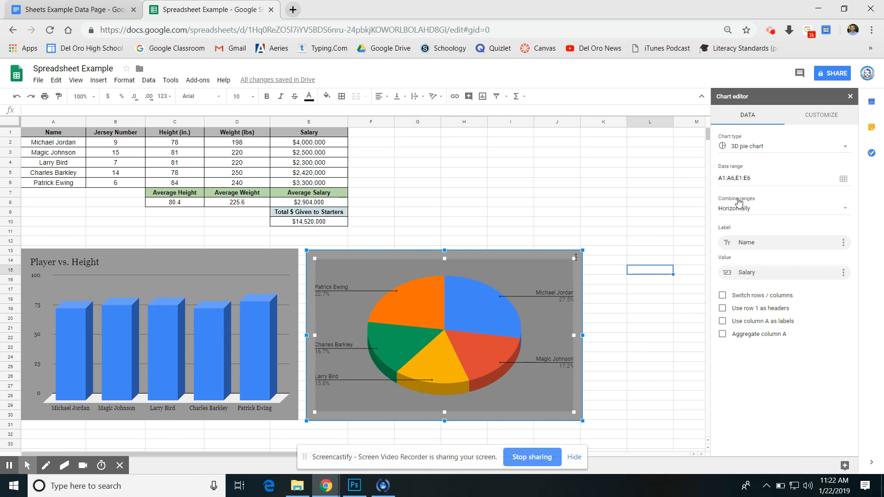
click(824, 114)
click(776, 173)
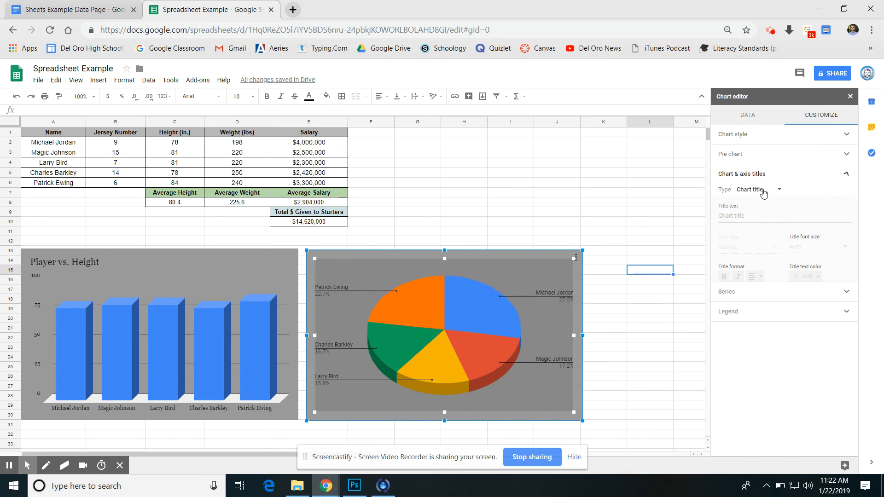
click(740, 216)
text(Player vs.)
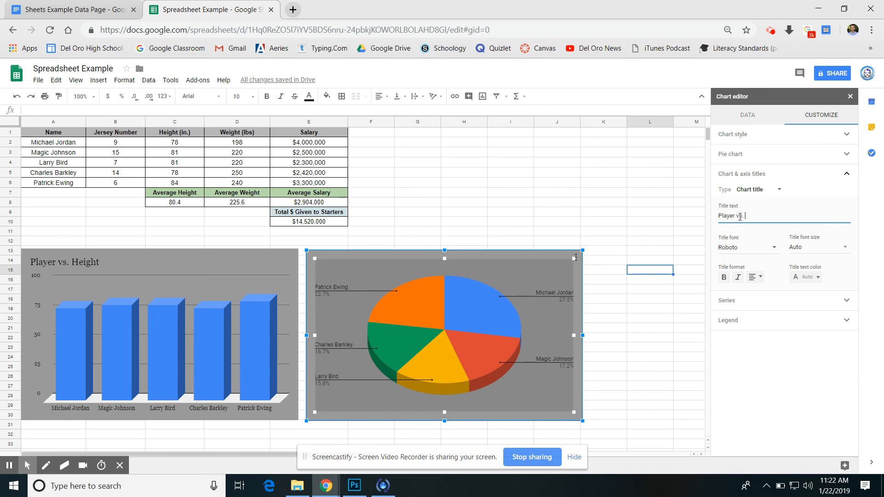
text( Salary)
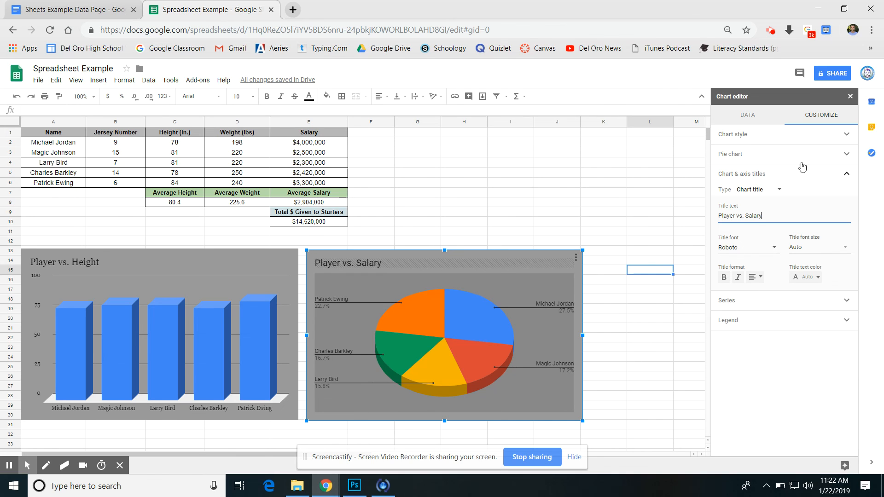
click(652, 338)
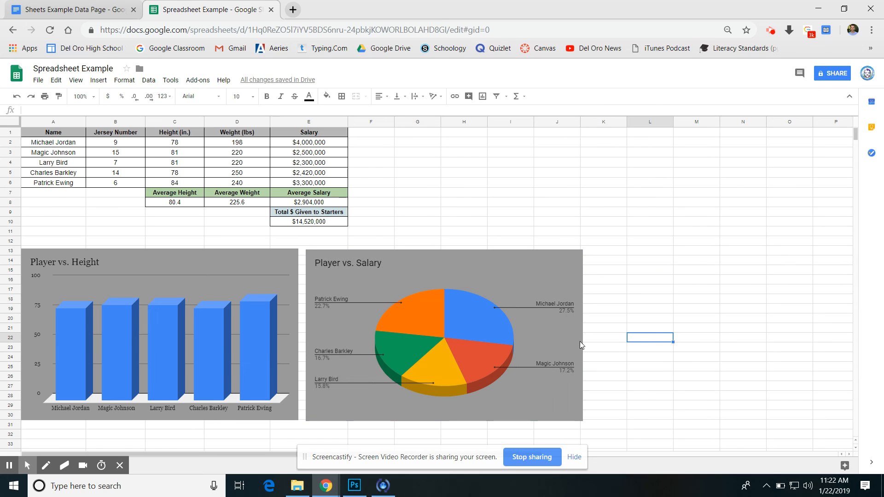
Shrink the Player vs. Salary chart to about 70% of its width and move it into the empty cells beside the table
click(379, 299)
drag(380, 295, 379, 294)
drag(582, 249, 503, 298)
click(497, 241)
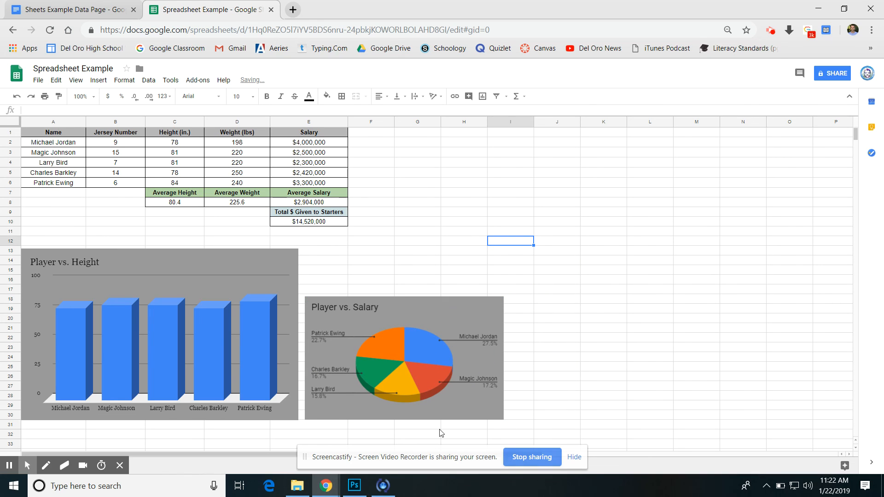
click(410, 313)
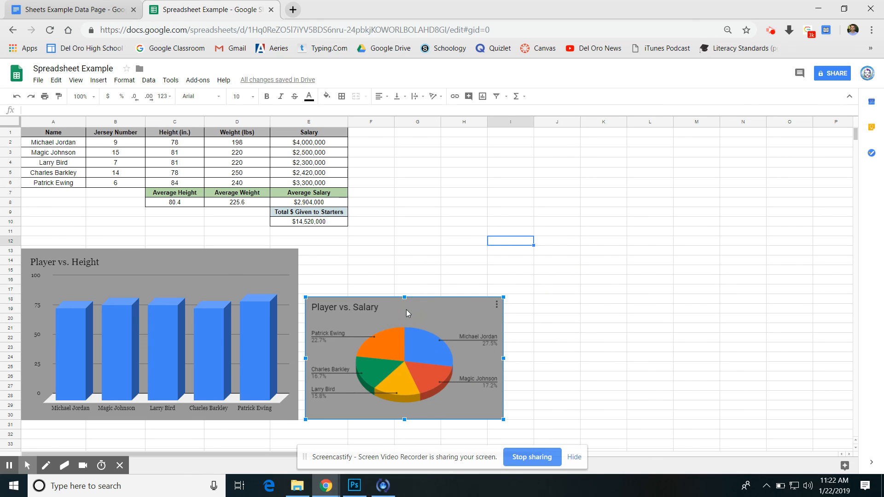
drag(406, 309, 487, 178)
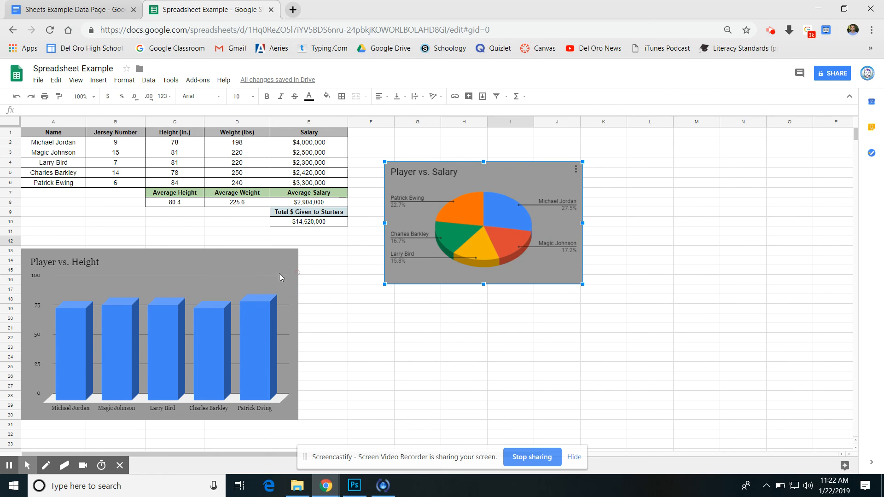
Move the Player vs. Height chart up so that it starts just beneath the table at row 12
click(219, 264)
drag(219, 264, 209, 241)
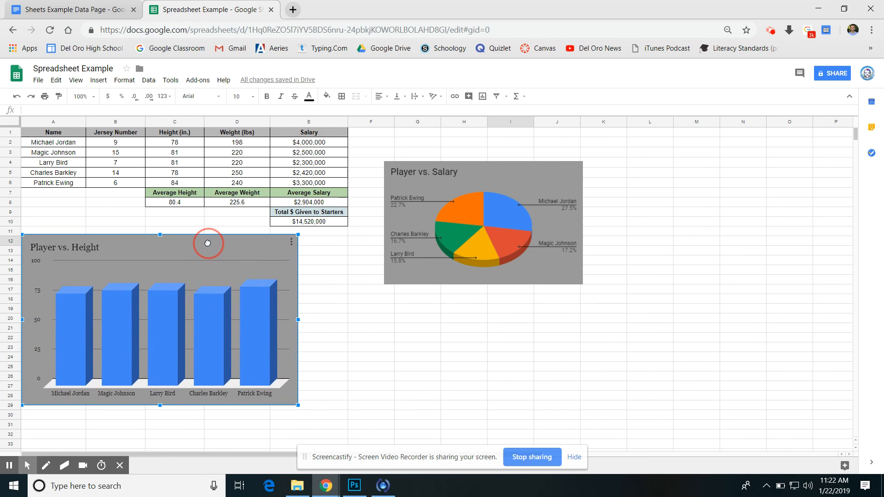
click(437, 215)
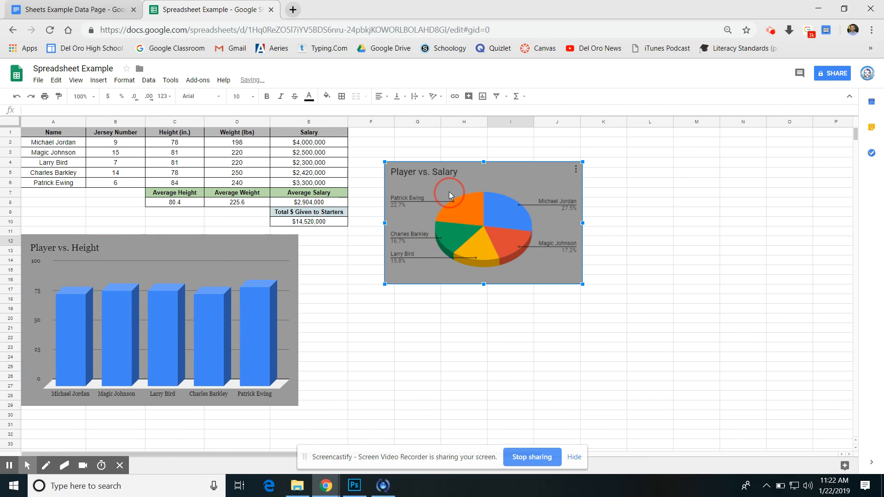
double_click(449, 191)
click(670, 236)
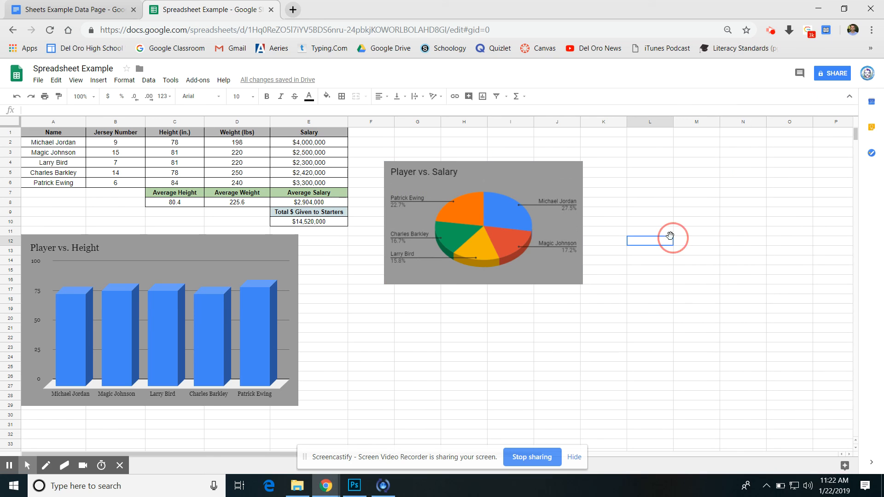
Place the Player vs. Salary chart beside the height chart with tops aligned and enlarge it to the same size
click(566, 189)
drag(532, 181, 451, 270)
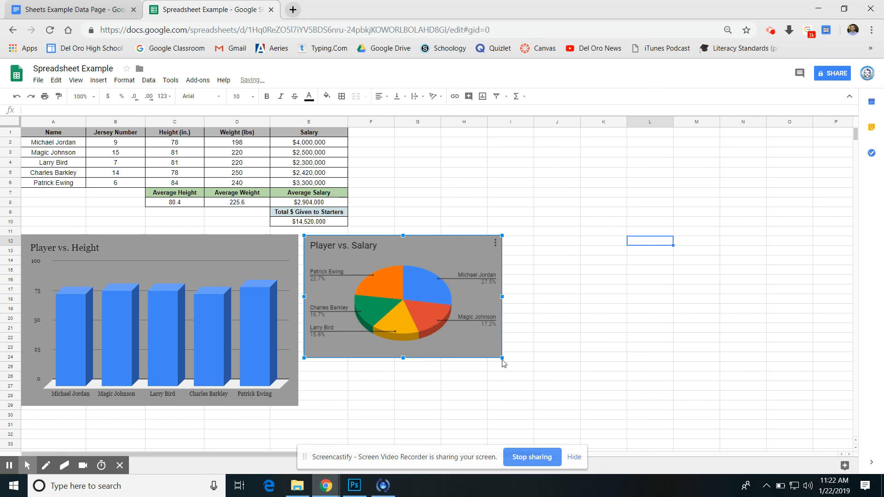
drag(502, 357, 544, 411)
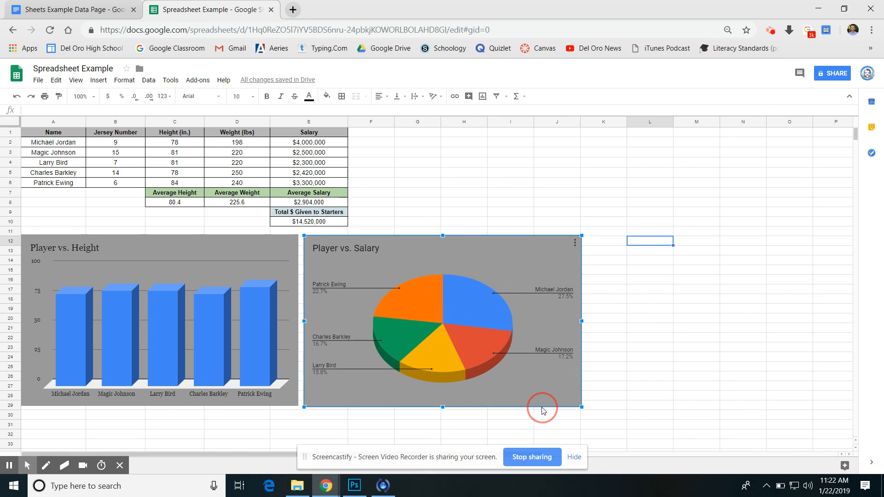
click(519, 193)
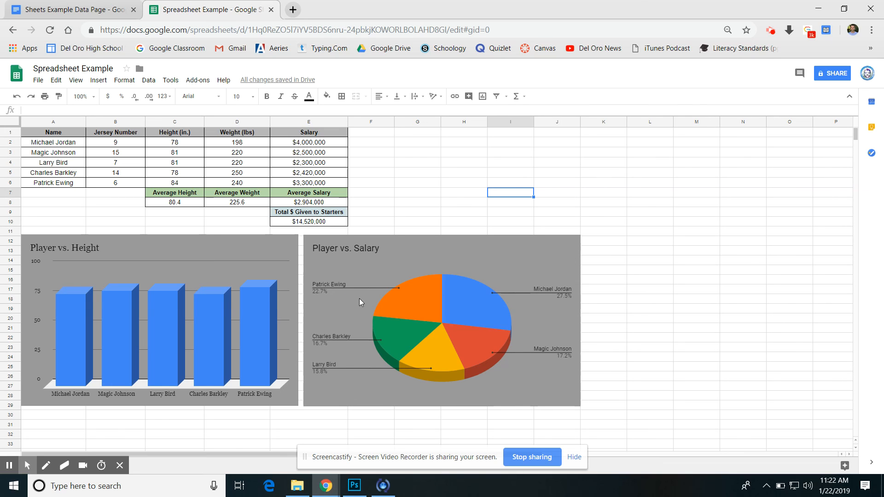
Nudge the Player vs. Salary chart slightly closer to the height chart and deselect it
click(358, 262)
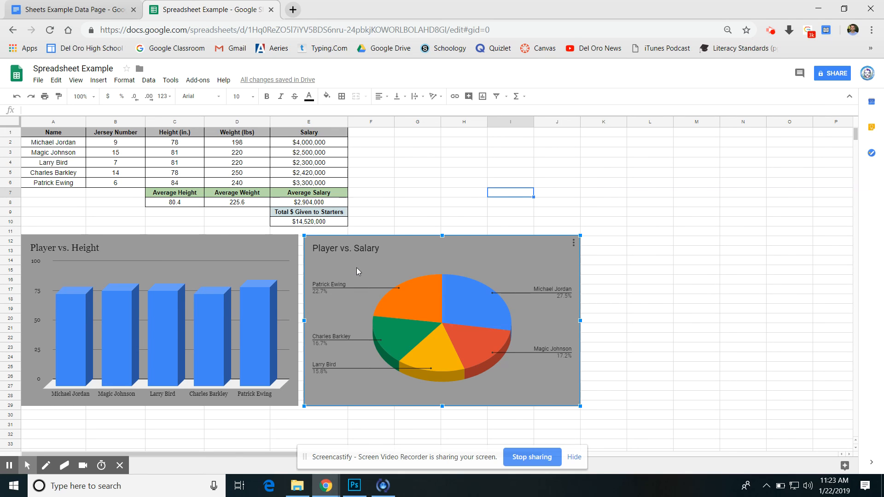
drag(355, 269, 353, 269)
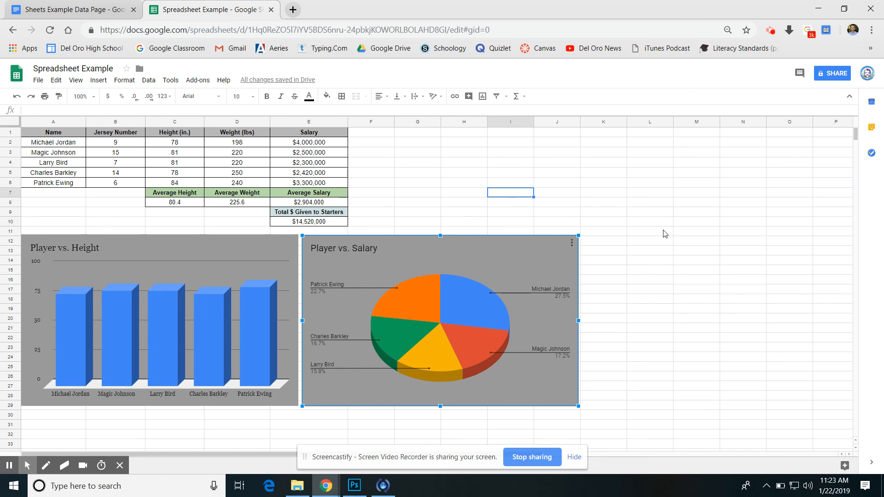
click(652, 240)
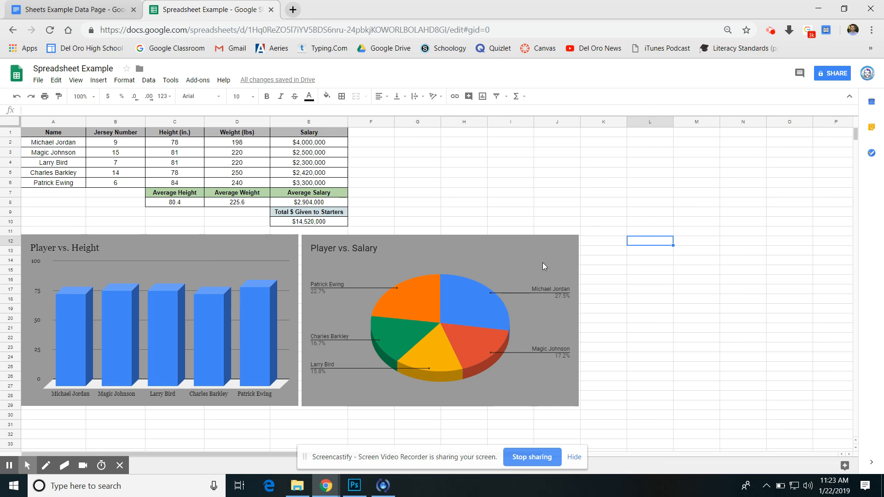